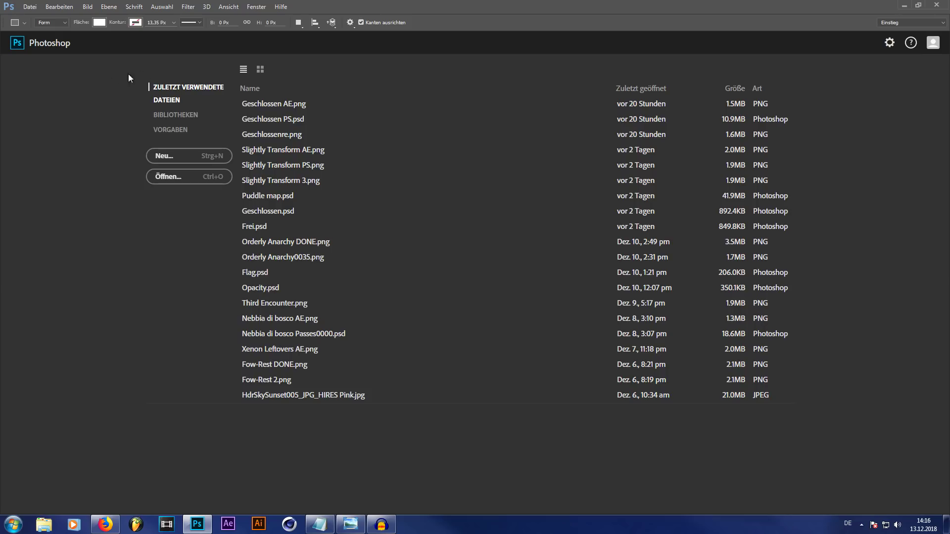
- Create an 8192 × 8192 px Photoshop document with a white background
left_click(180, 156)
double_click(439, 171)
type("8")
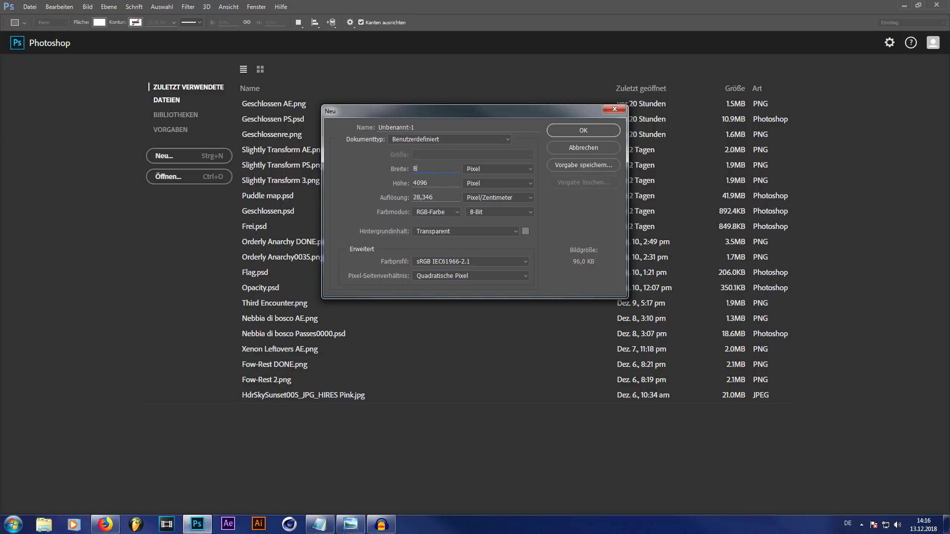
type("192")
double_click(426, 183)
type("8192")
left_click(475, 231)
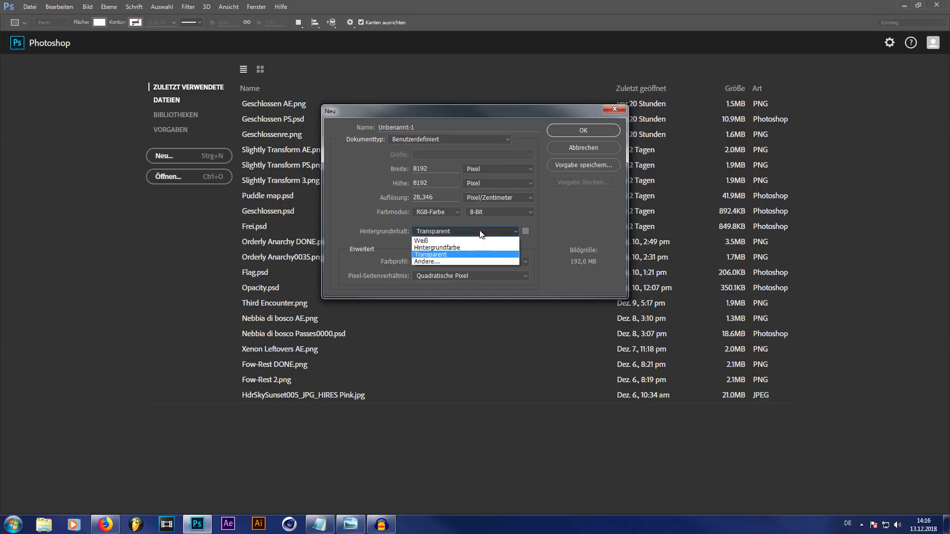
left_click(465, 243)
left_click(596, 130)
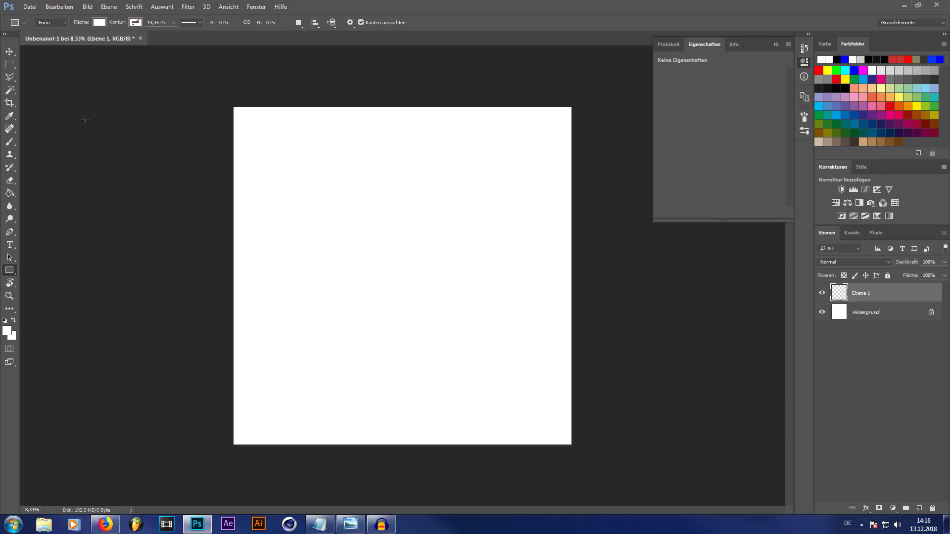
- Switch to the Brush tool and choose the 2359 grunge streak brush tip
left_click(12, 144)
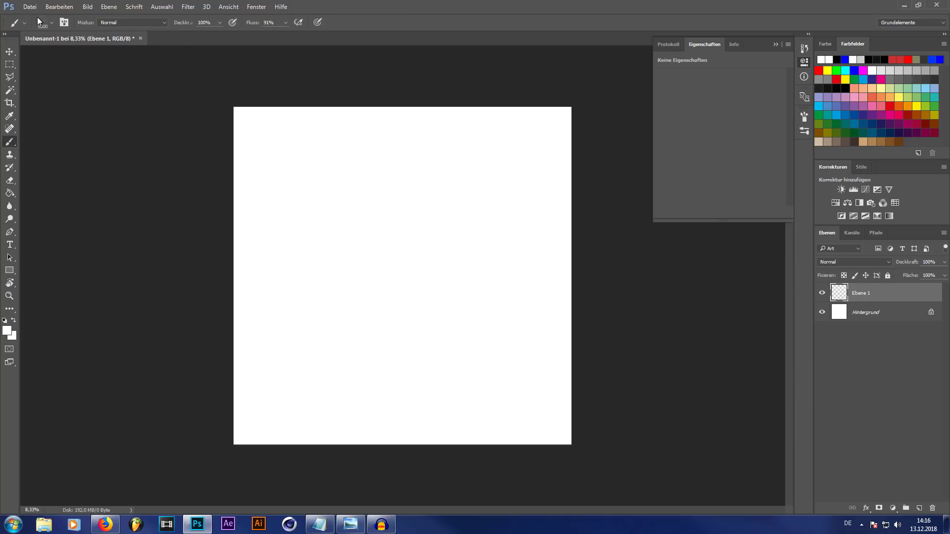
left_click(52, 22)
left_click(345, 5)
left_click(51, 23)
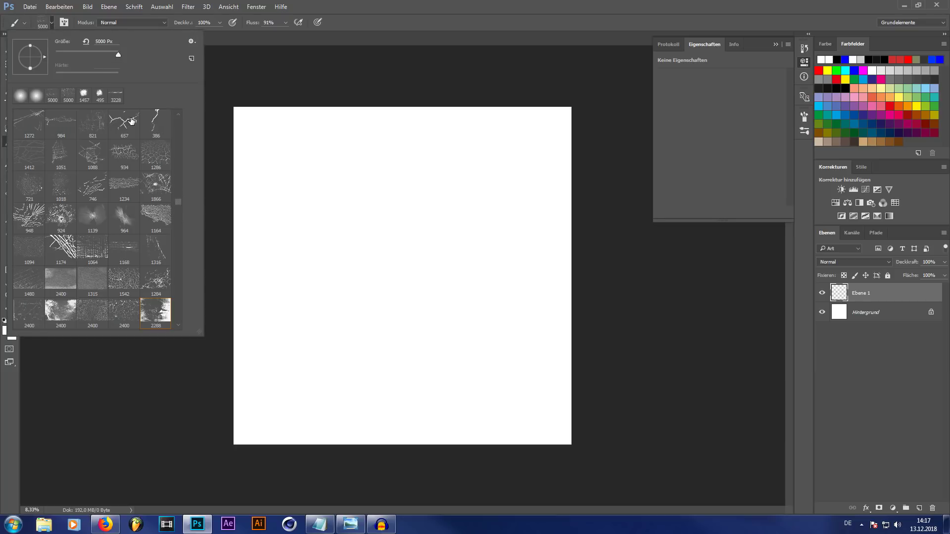
scroll(176, 211, "down", 2)
scroll(176, 210, "down", 2)
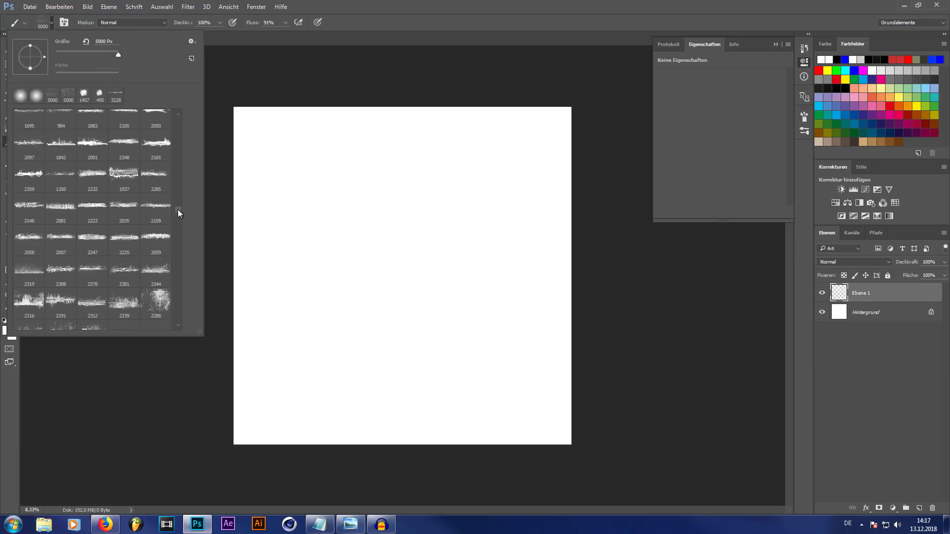
scroll(177, 211, "down", 2)
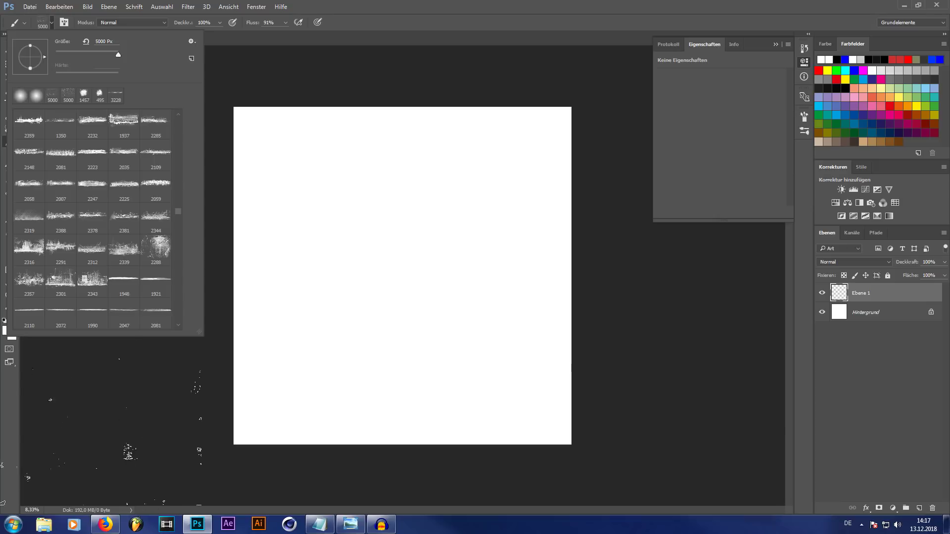
scroll(94, 207, "up", 1)
left_click(29, 144)
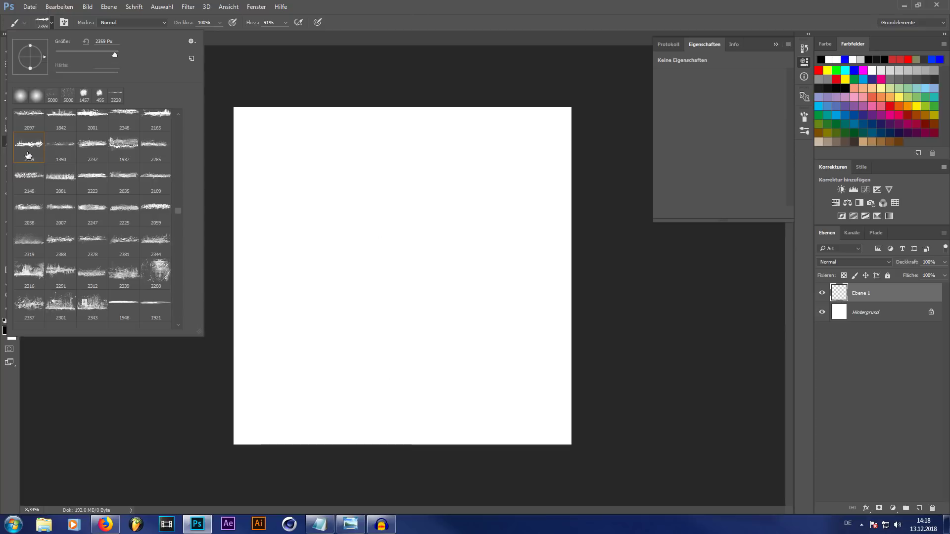
- Stamp a black grunge streak near the top-left with the 4500 px dirt brush
left_click(411, 203)
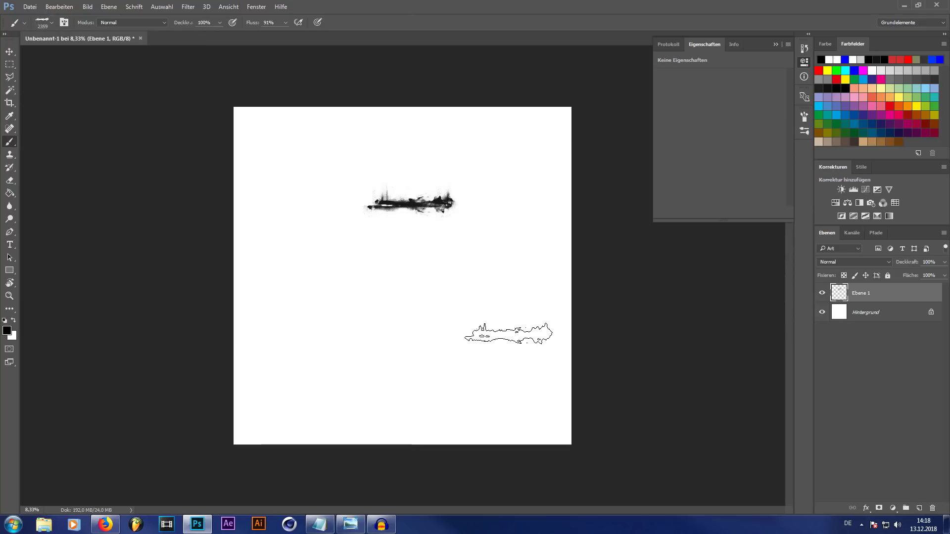
key("ctrl+z")
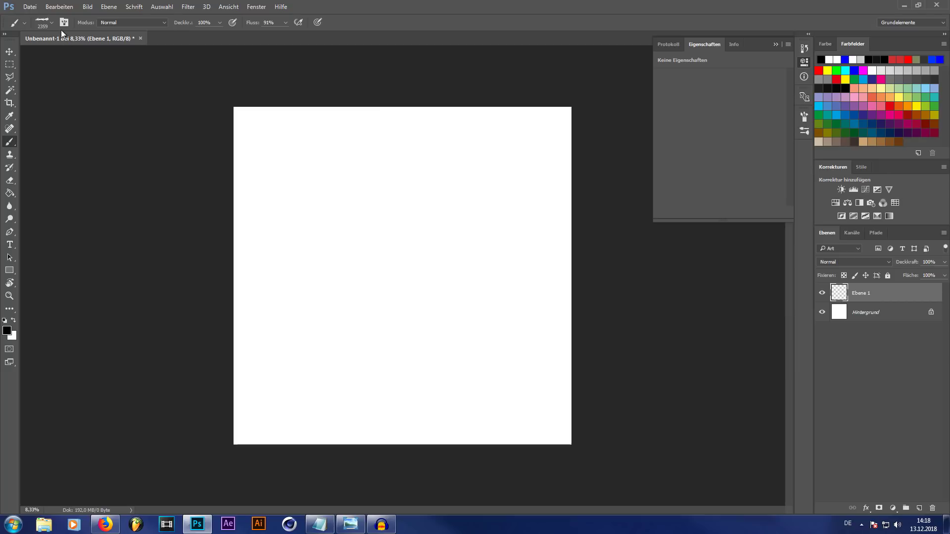
left_click(52, 22)
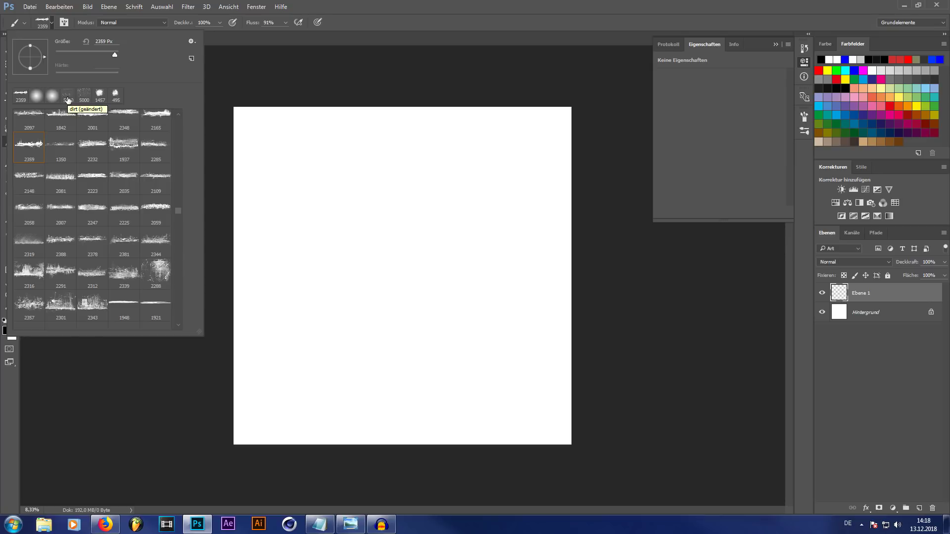
double_click(67, 99)
left_click(53, 22)
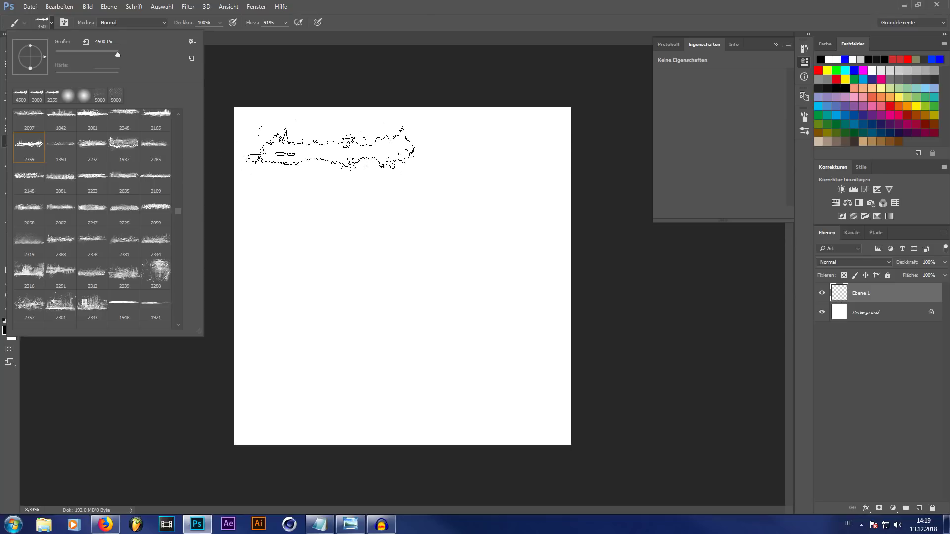
left_click(329, 147)
- Stamp grunge along the bottom-right edge with brush 2344 at 4500 px
left_click(52, 21)
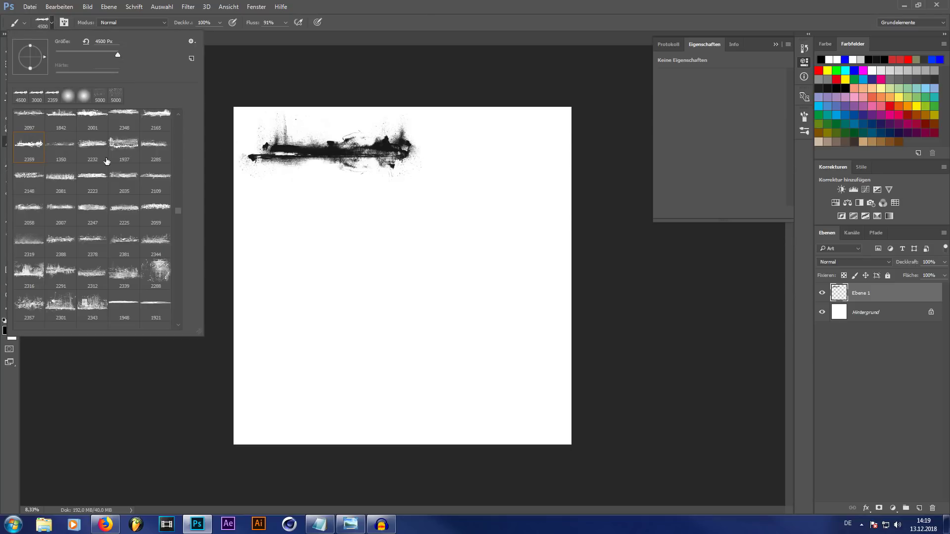
left_click(150, 245)
type("4500")
key("Return")
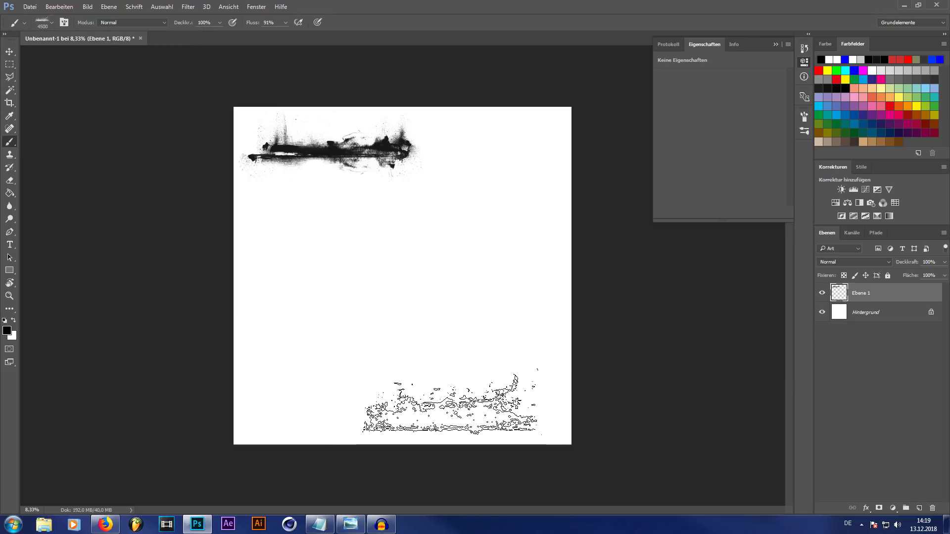
left_click(455, 406)
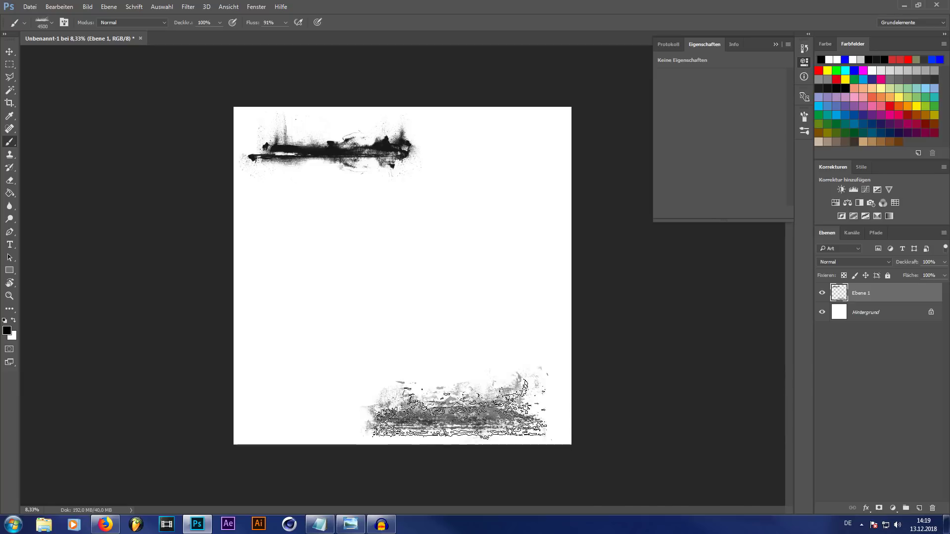
left_click(44, 22)
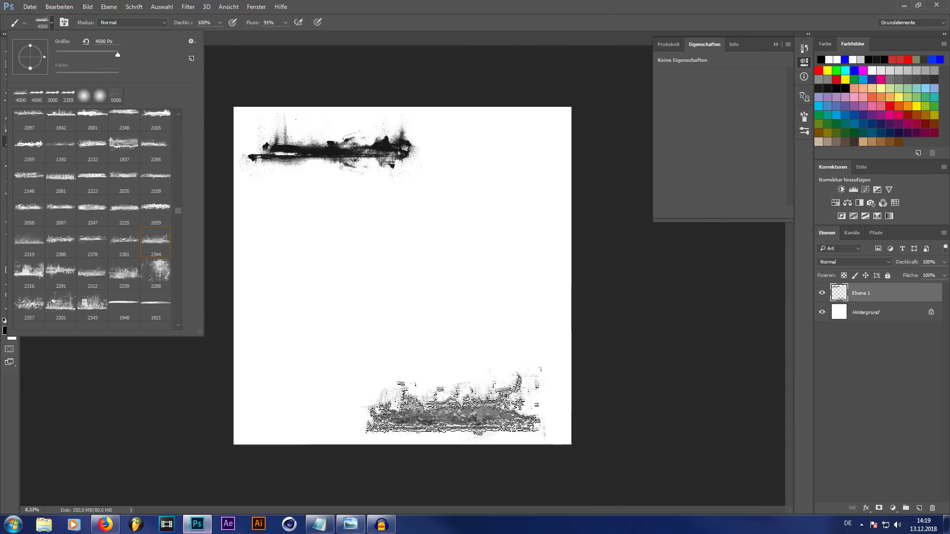
key("ctrl+z")
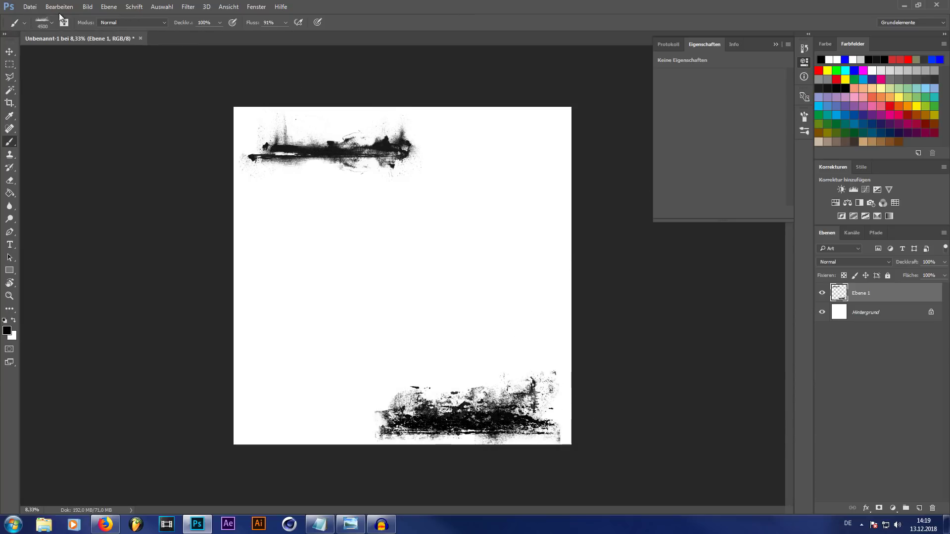
left_click(52, 23)
- Stamp a dense black patch left of centre using brush 2288 at 3000 px
scroll(128, 224, "down", 1)
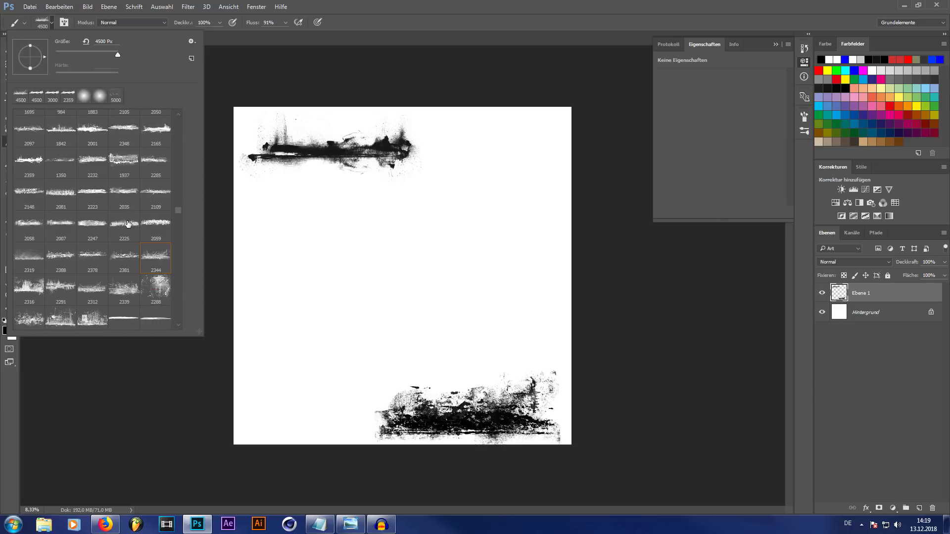
scroll(127, 224, "up", 2)
left_click(156, 304)
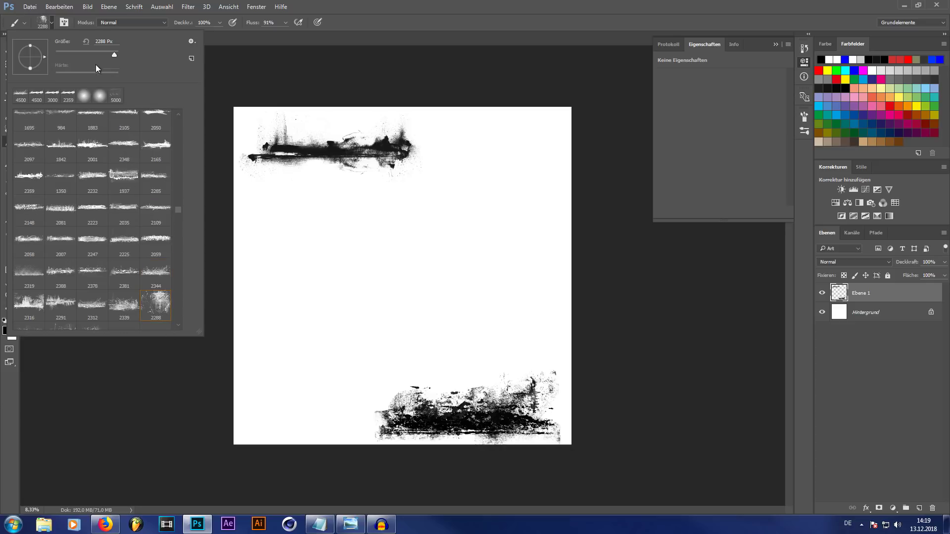
left_click(111, 42)
left_click_drag(63, 43, 81, 43)
key("Return")
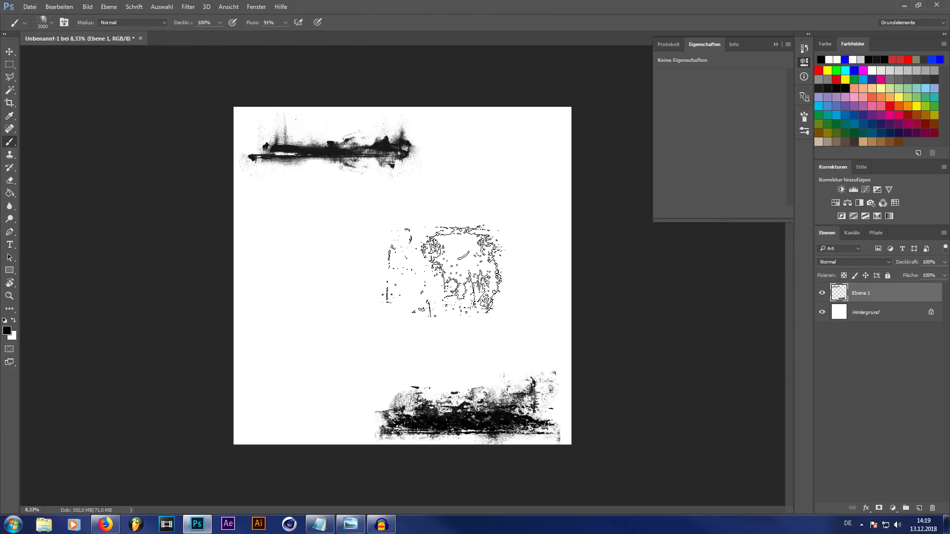
left_click(341, 295)
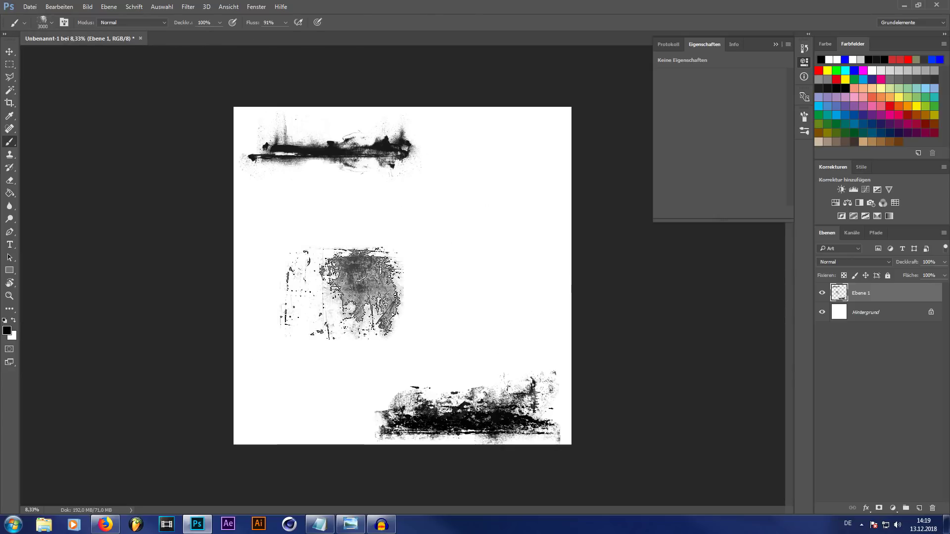
key("ctrl+z")
left_click(341, 294)
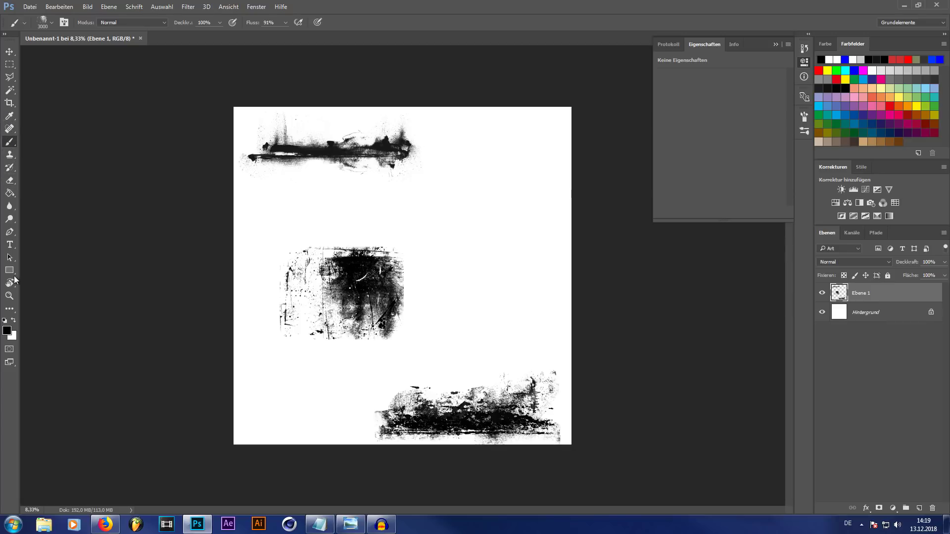
left_click(10, 182)
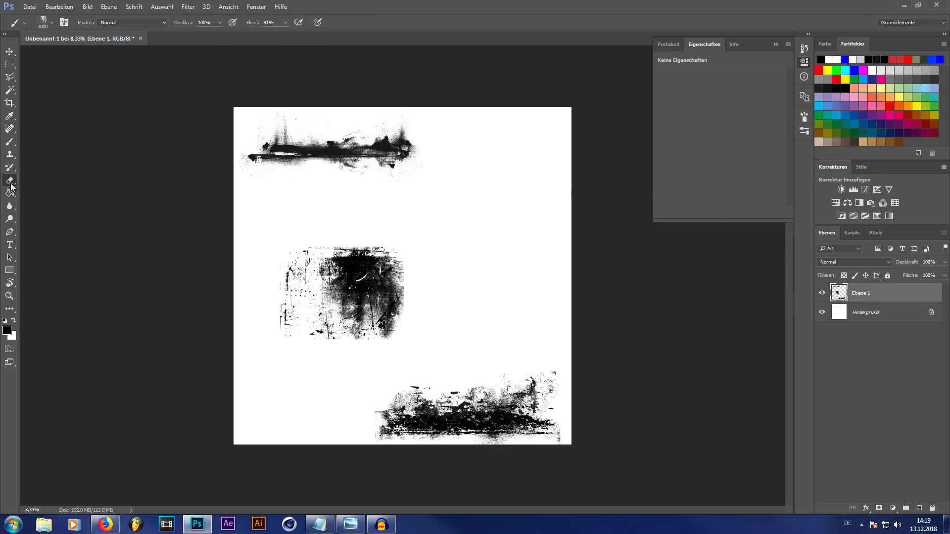
- Set the Eraser to the 3500 cloud-shaped tip at 1000 px
left_click(51, 23)
scroll(182, 123, "down", 3)
scroll(182, 124, "down", 2)
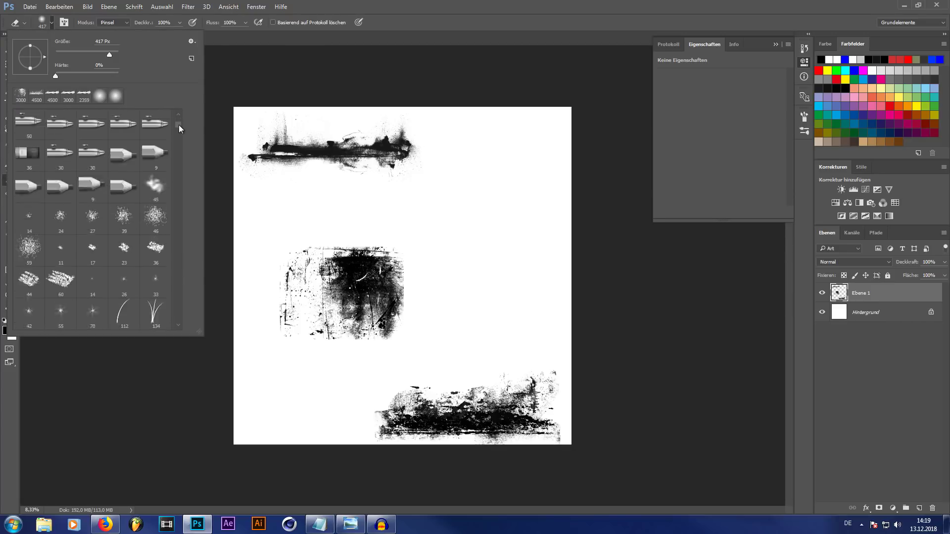
scroll(179, 124, "down", 5)
scroll(179, 137, "down", 5)
scroll(179, 139, "down", 5)
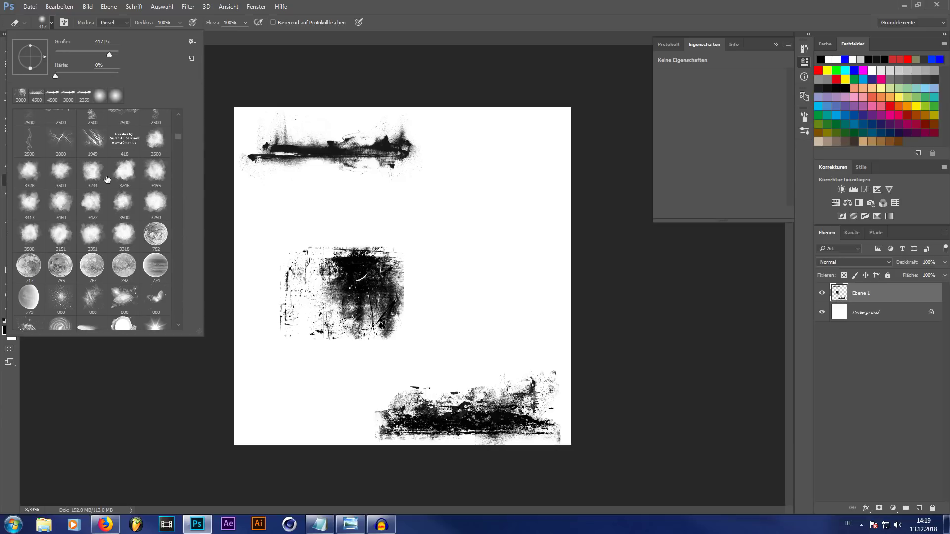
left_click(149, 145)
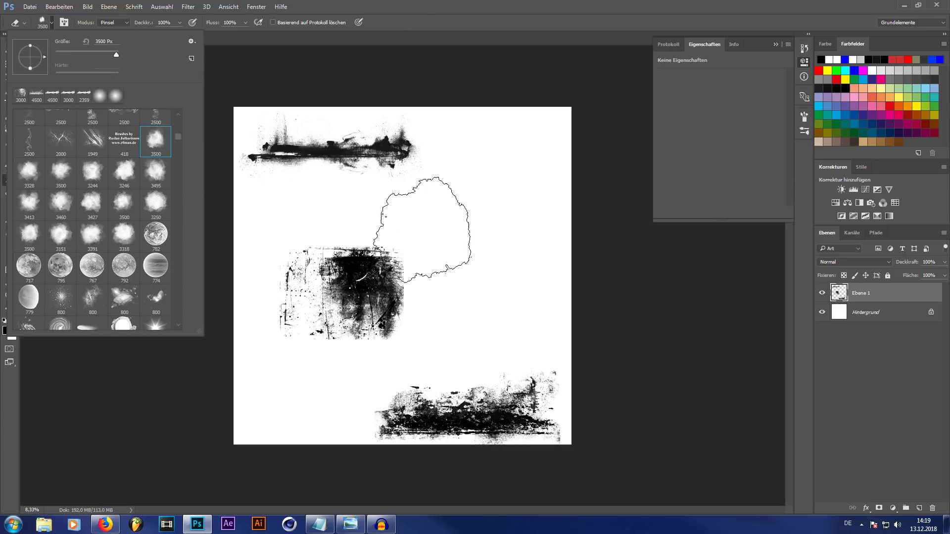
left_click(66, 45)
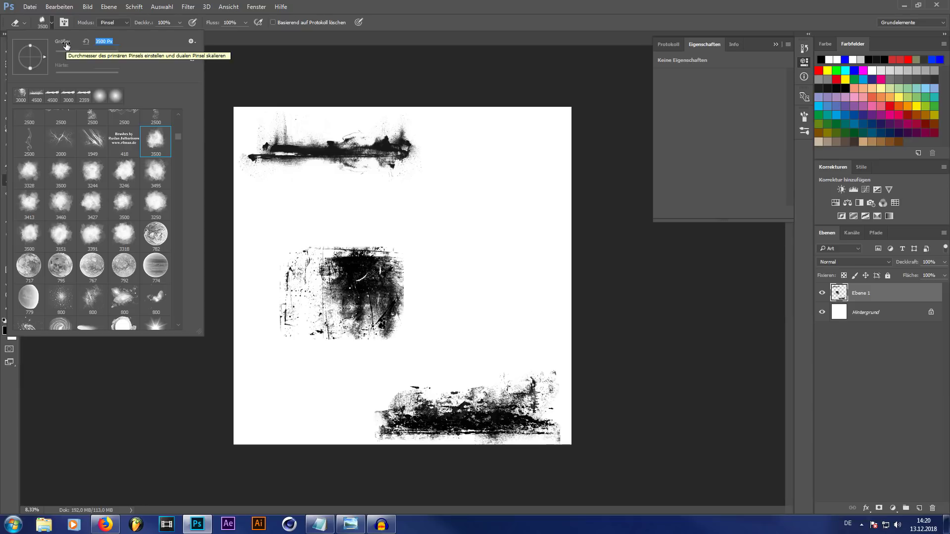
type("1000")
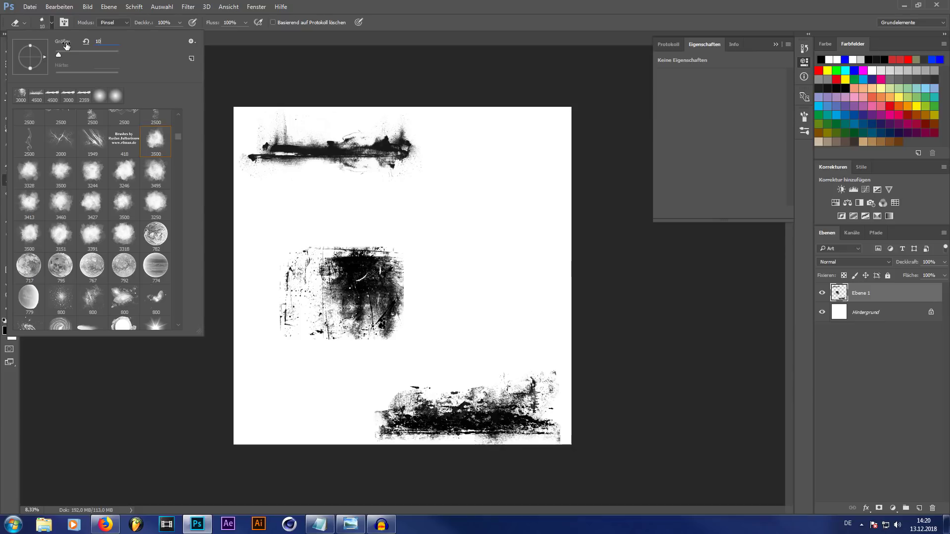
key("Return")
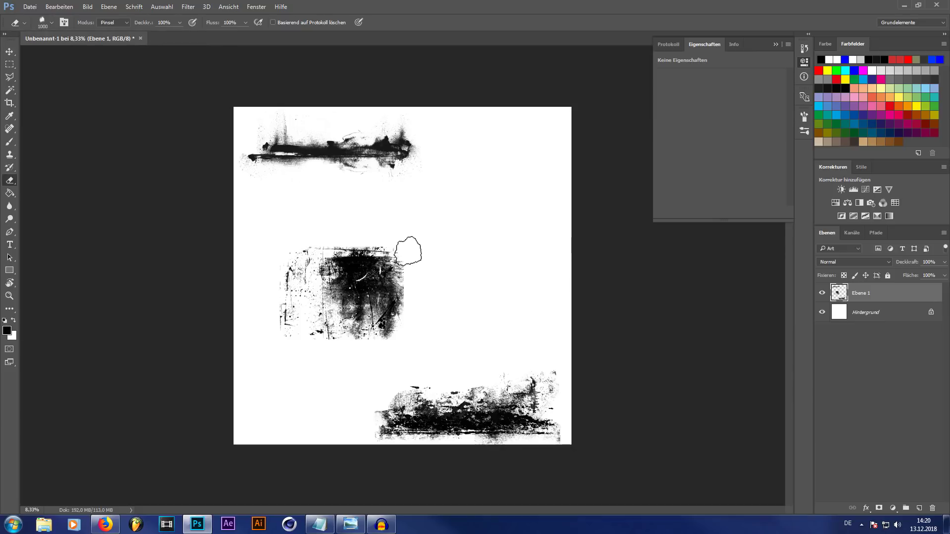
- Erase stray specks along the middle patch's left, right and top edges
left_click_drag(281, 247, 307, 347)
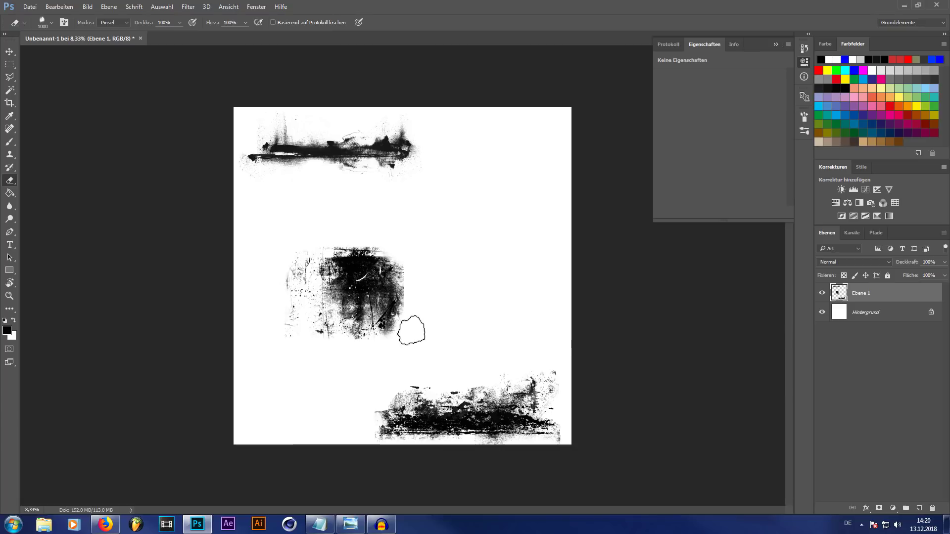
mouse_move(418, 256)
left_mouse_down()
mouse_move(358, 238)
mouse_move(297, 247)
left_mouse_up()
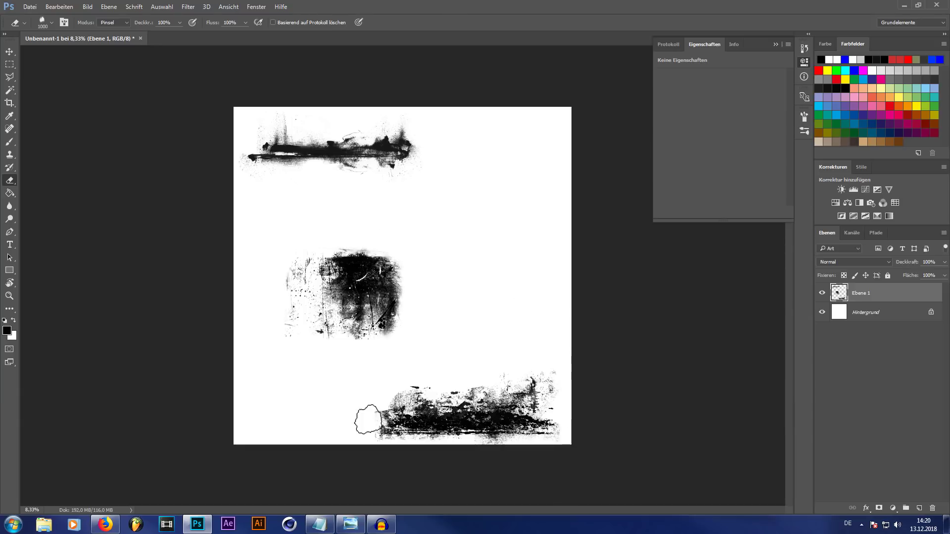
key("F5")
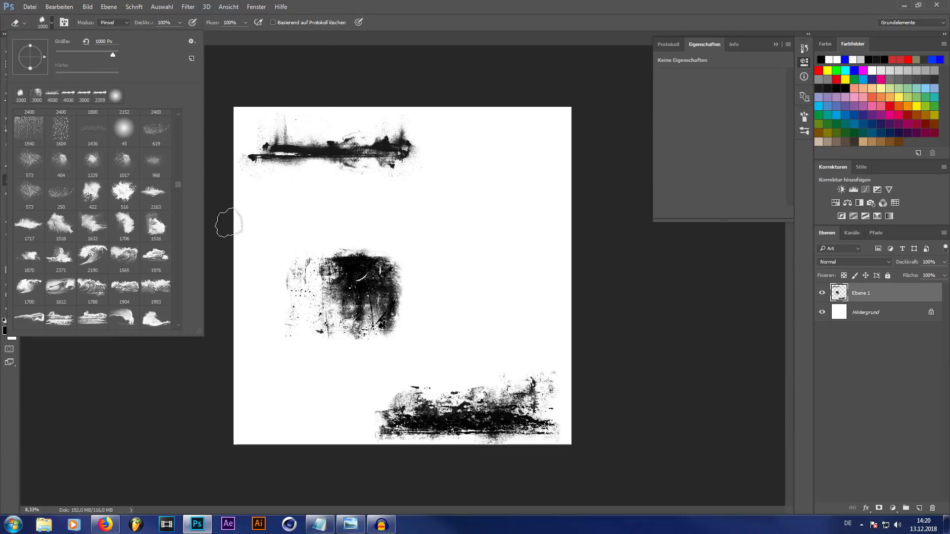
- On a new layer, paint crack lines across the canvas with a large crack brush
scroll(179, 193, "down", 3)
left_click(29, 310)
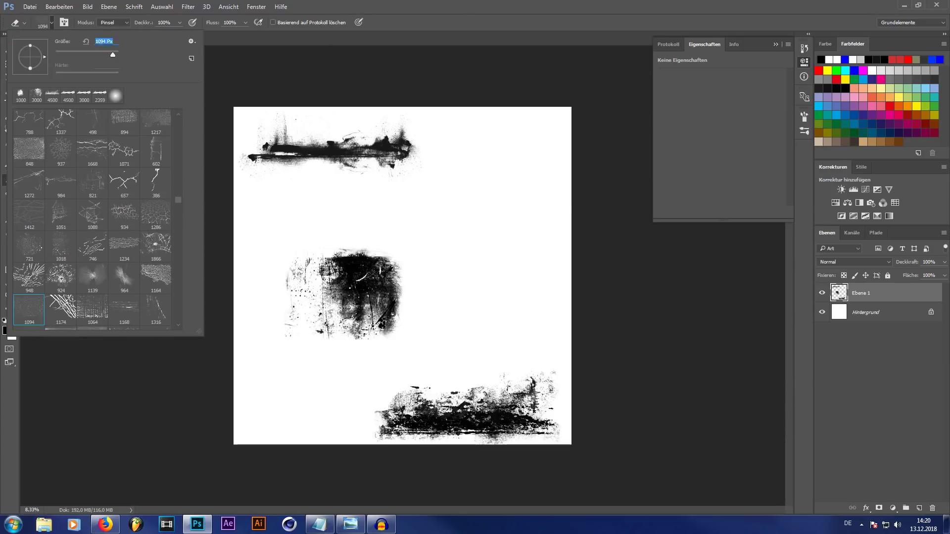
key("ctrl+shift+alt+n")
key("b")
scroll(99, 222, "down", 5)
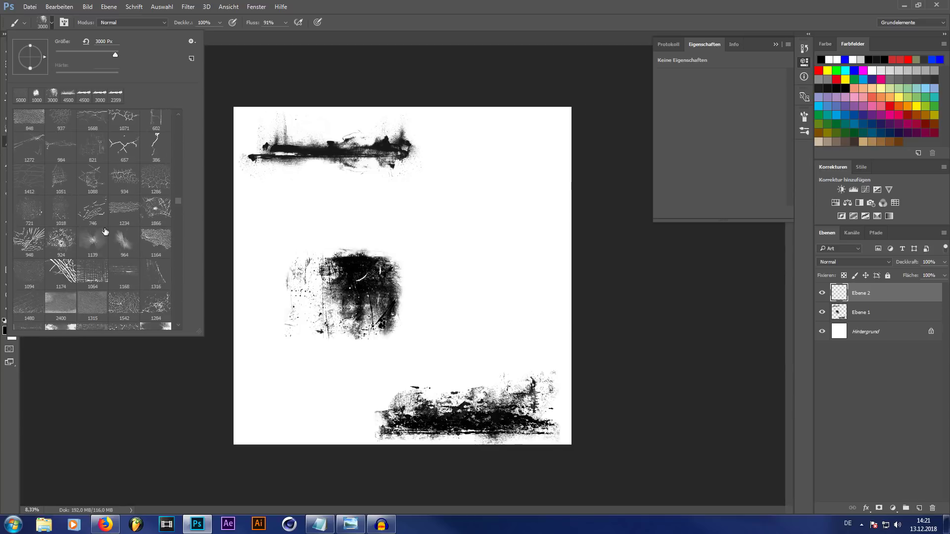
scroll(76, 162, "up", 1)
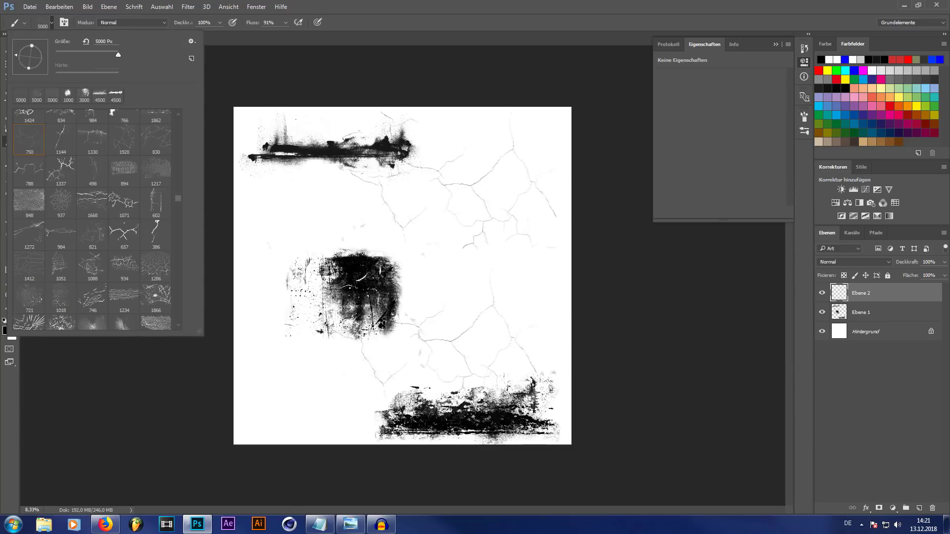
scroll(175, 147, "down", 3)
double_click(124, 222)
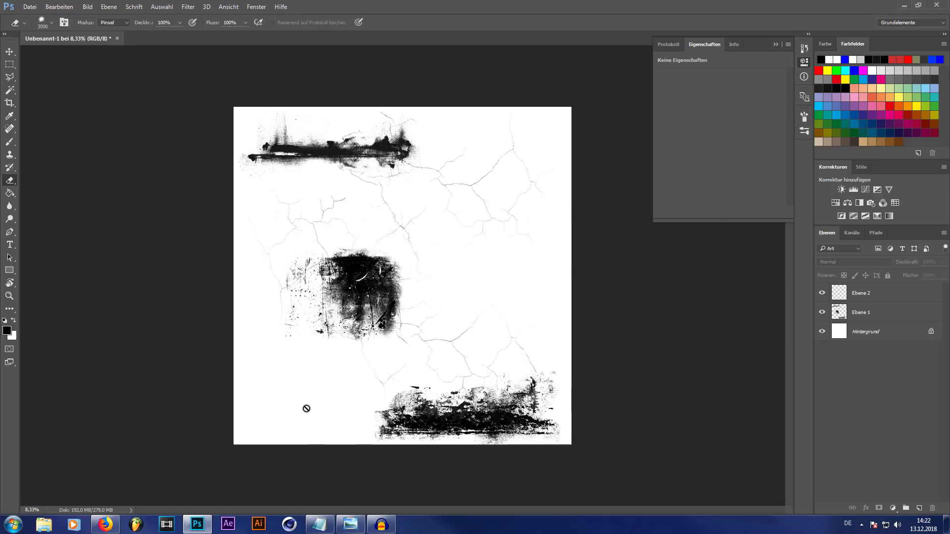
left_click(31, 6)
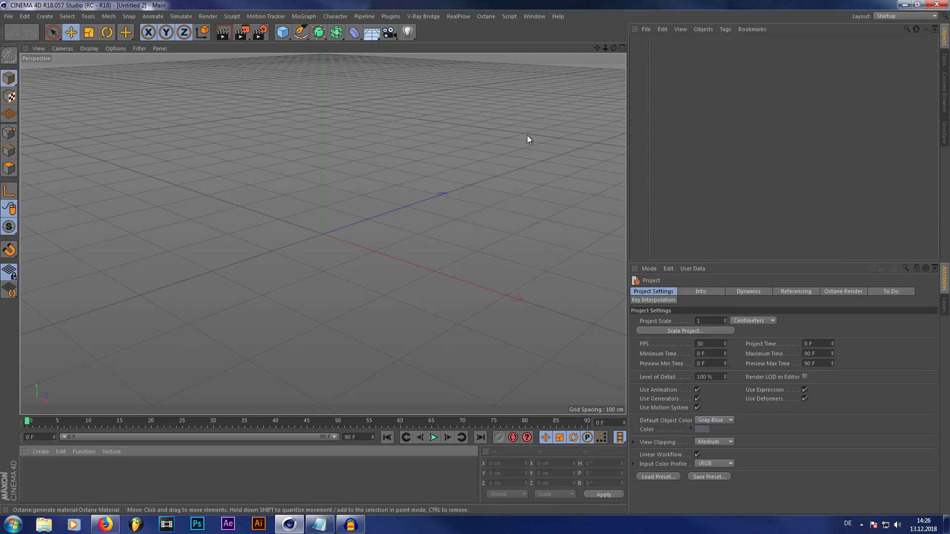
- Create an Octane material in the Node Editor set to Glossy with index 1.004
left_click(38, 454)
mouse_move(82, 370)
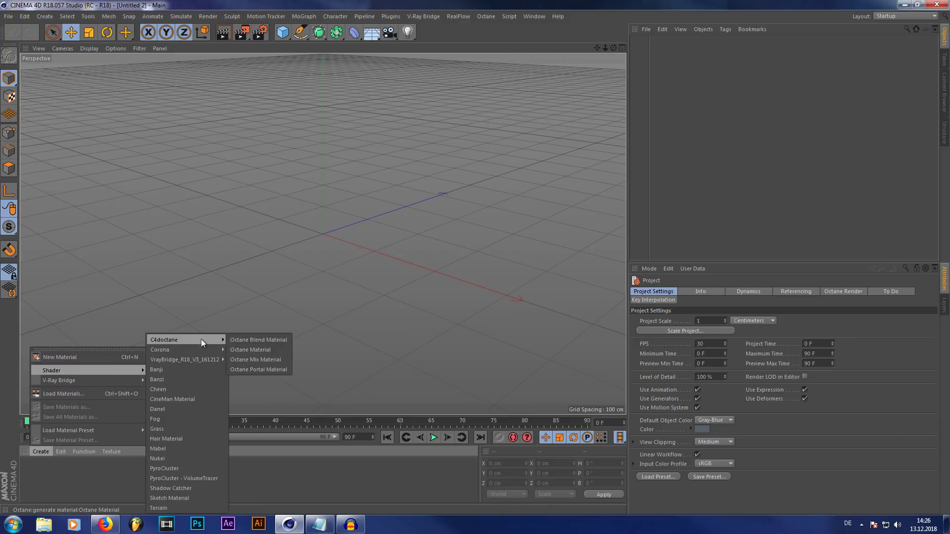
left_click(240, 349)
double_click(35, 469)
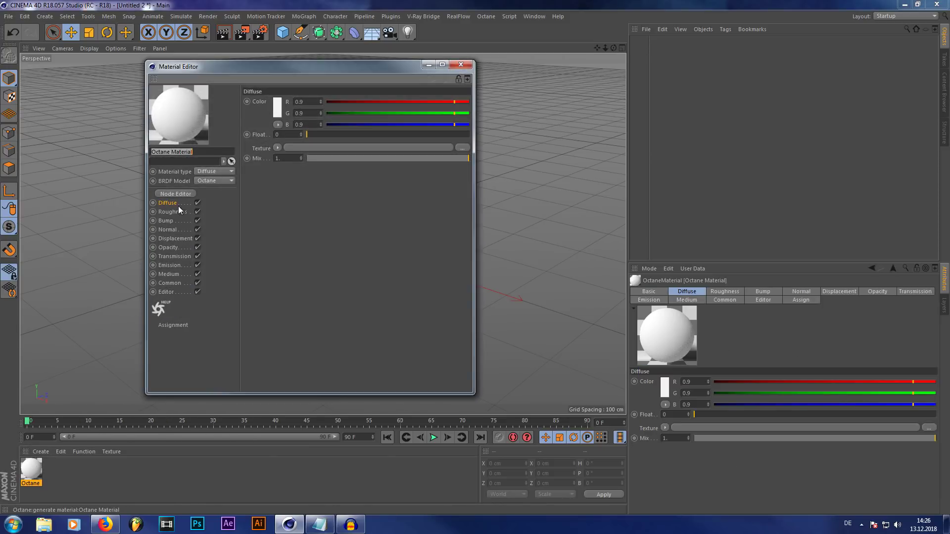
left_click(178, 206)
left_click_drag(270, 144, 290, 136)
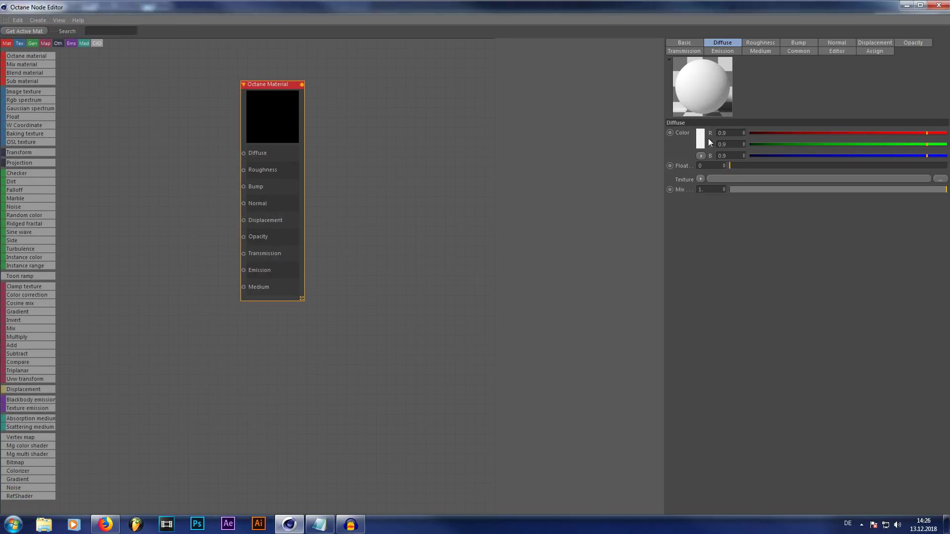
left_click(684, 43)
left_click(723, 156)
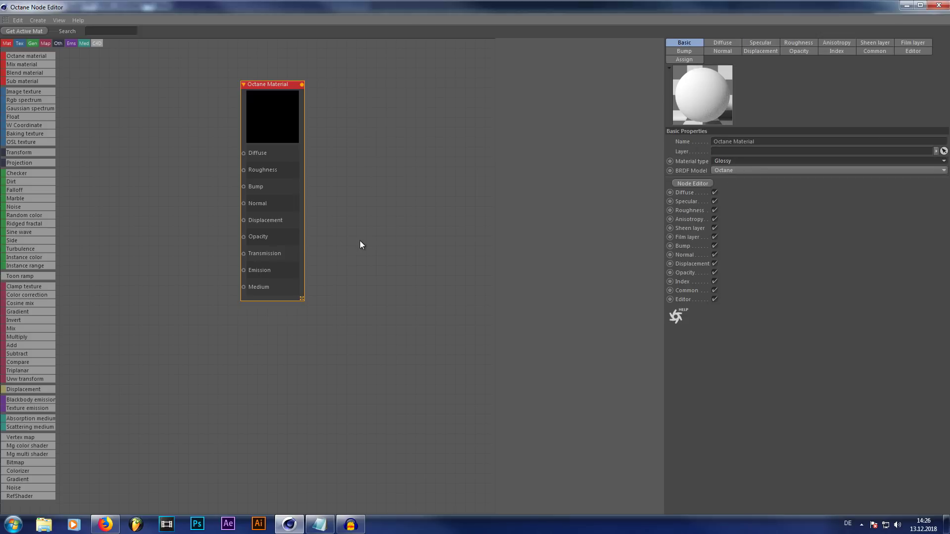
left_click(834, 52)
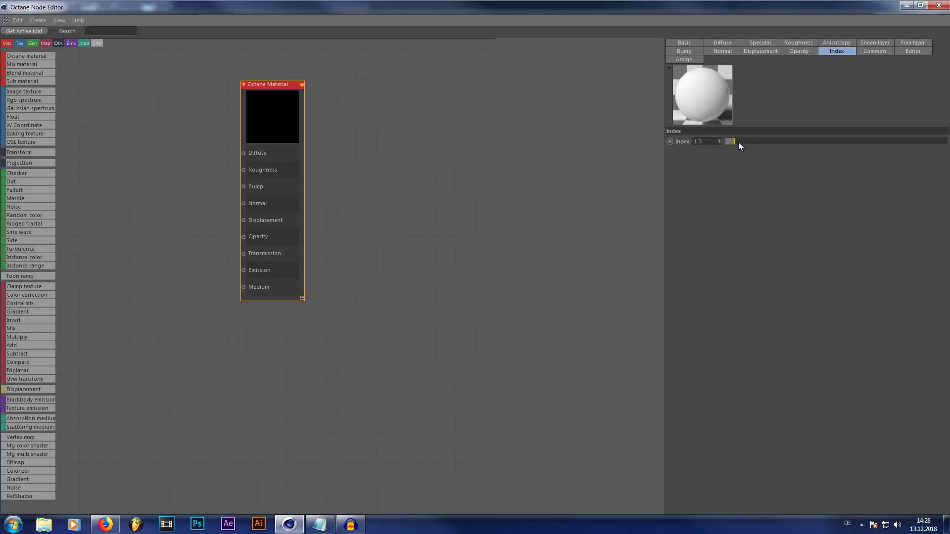
double_click(713, 141)
type("1.004")
key("Return")
- Add a second Octane material node set to Glossy with index 1.2
scroll(285, 231, "down", 5)
scroll(286, 209, "up", 3)
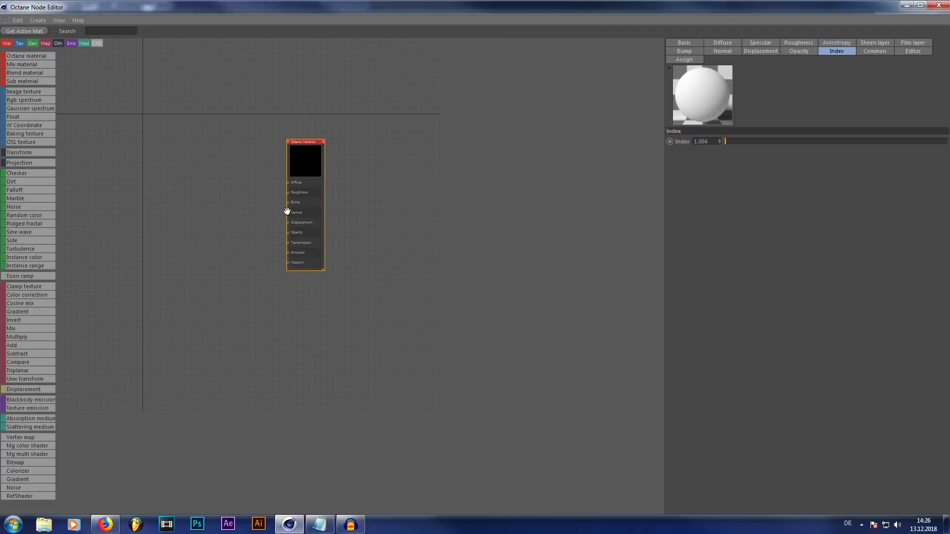
middle_click_drag(286, 210, 270, 57)
scroll(310, 190, "down", 2)
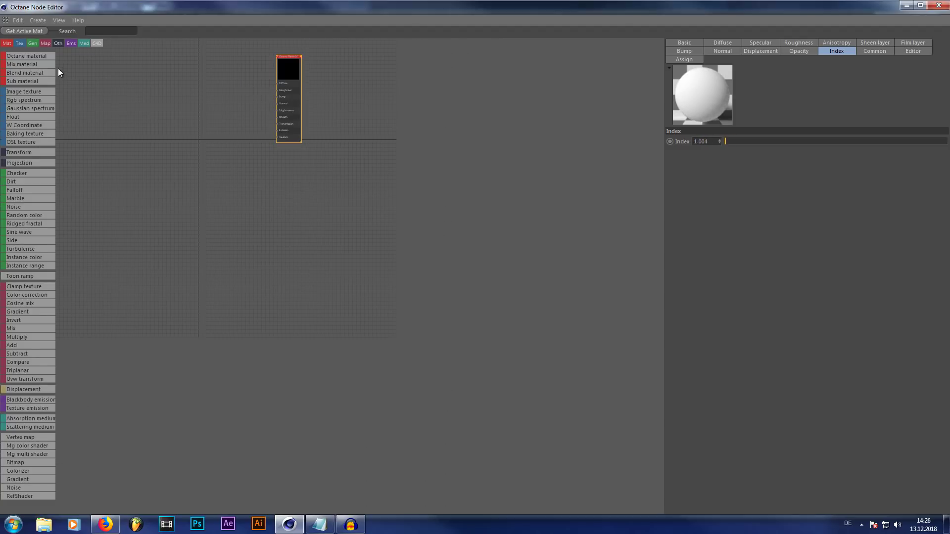
left_click(31, 55)
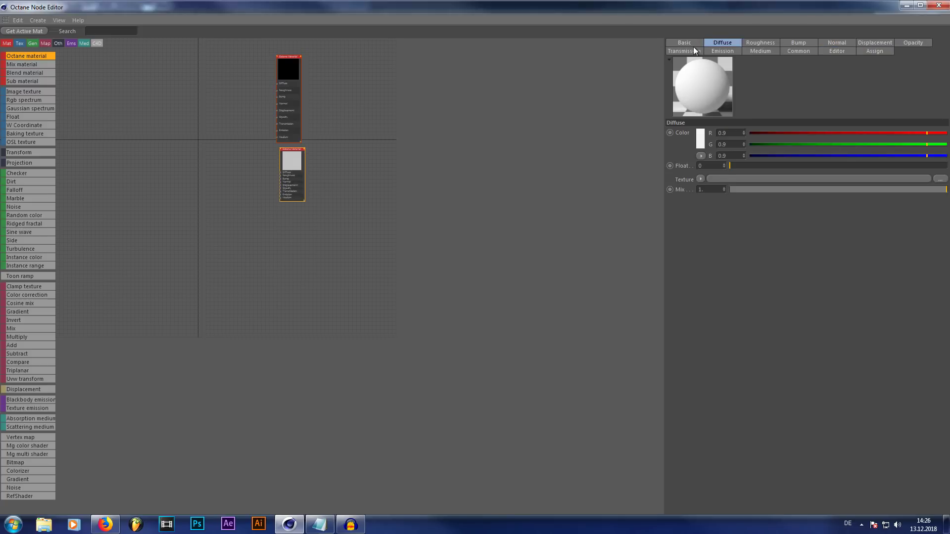
left_click(692, 43)
left_click(738, 154)
left_click(731, 173)
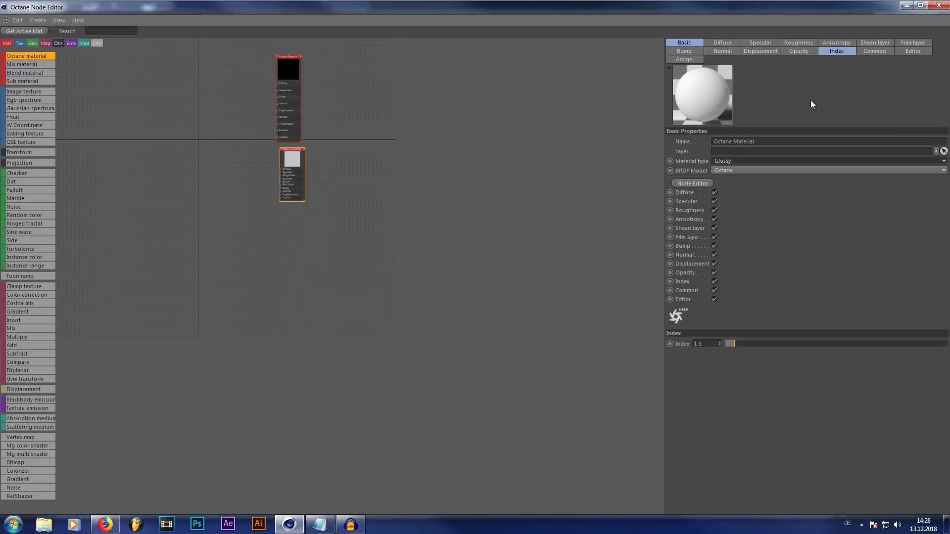
left_click(709, 343)
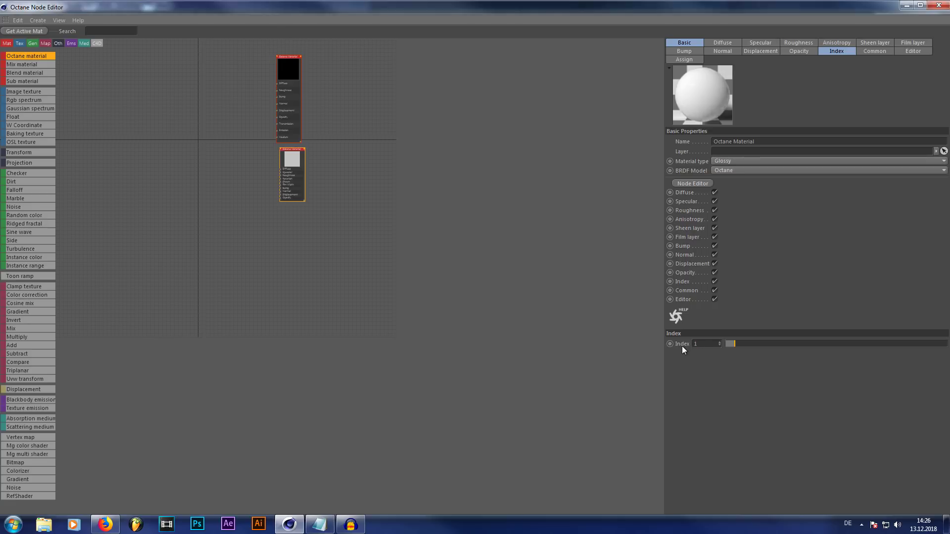
type(".2")
key("Return")
- Load the asphalt colour map into an image texture wired to Diffuse
scroll(241, 186, "up", 3)
left_click_drag(328, 303, 330, 302)
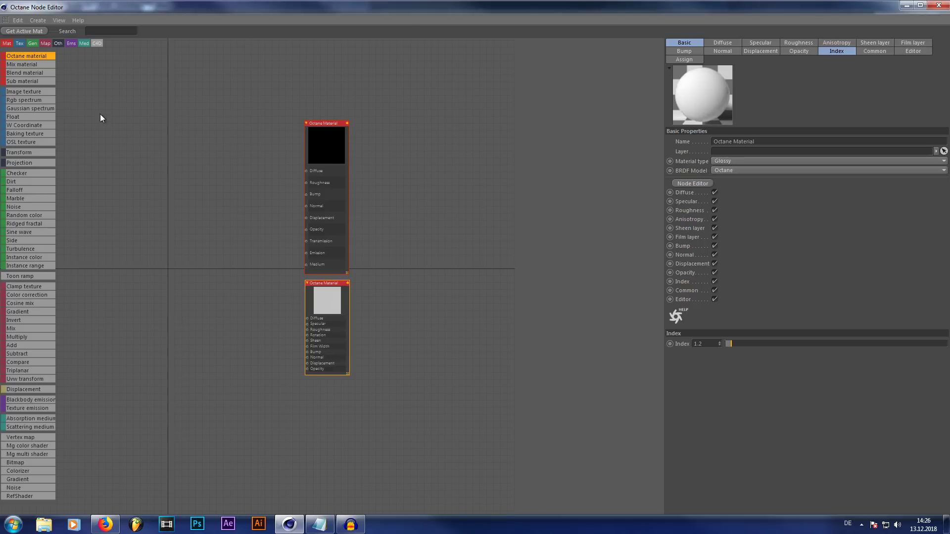
left_click_drag(23, 91, 148, 125)
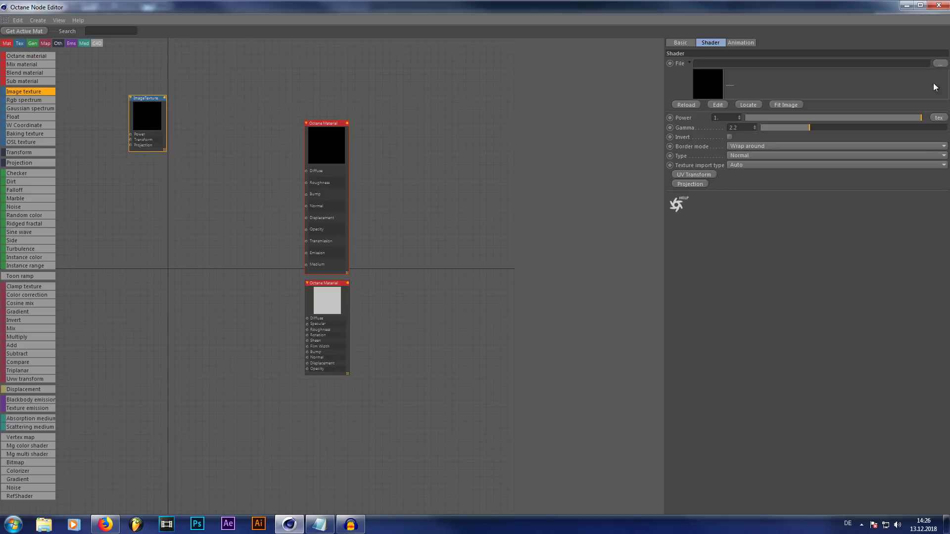
left_click(939, 64)
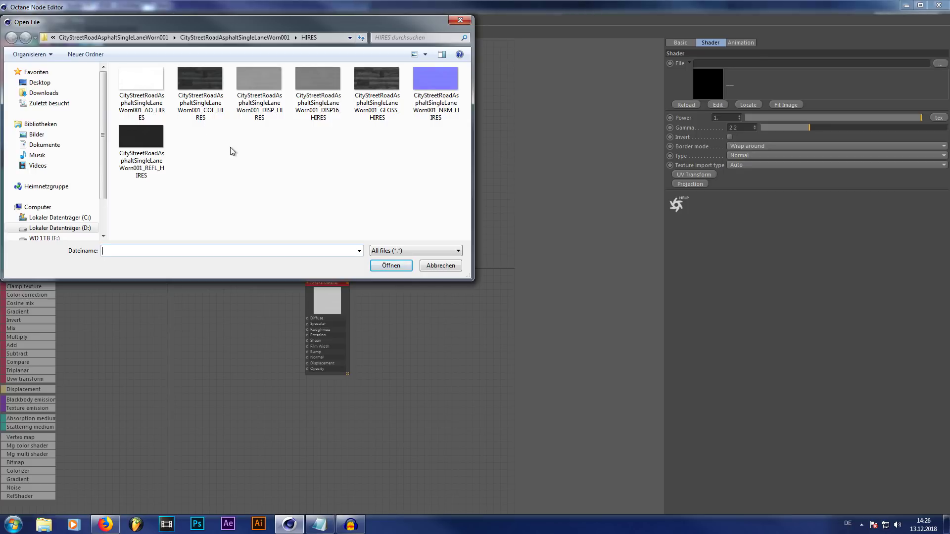
left_click(202, 119)
left_click(388, 266)
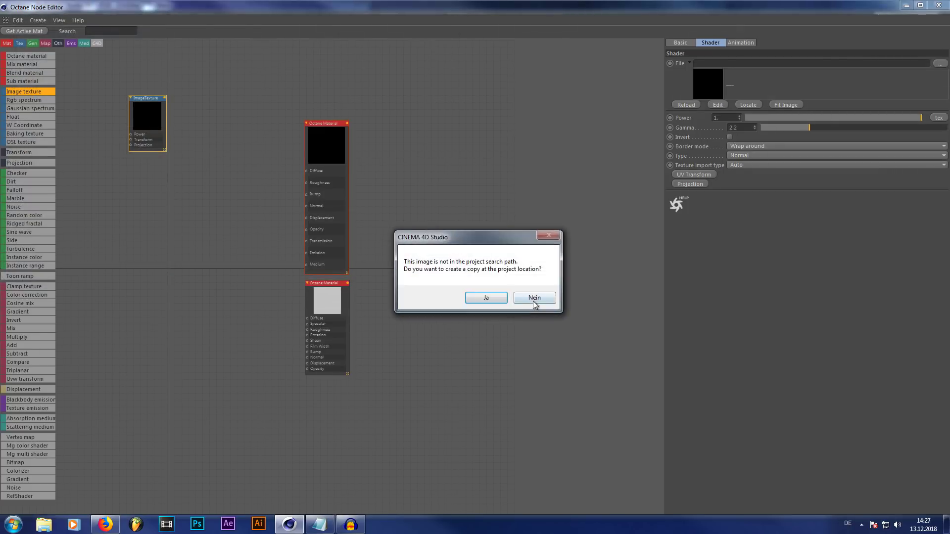
left_click(534, 298)
left_click_drag(165, 99, 305, 176)
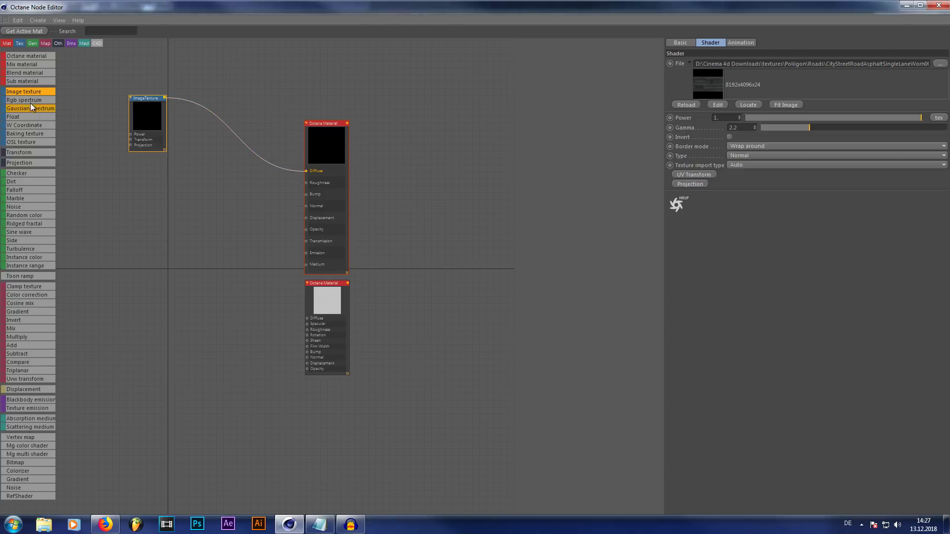
- Load the asphalt roughness map into a second image texture wired to Roughness
left_click(66, 143)
left_click(130, 159)
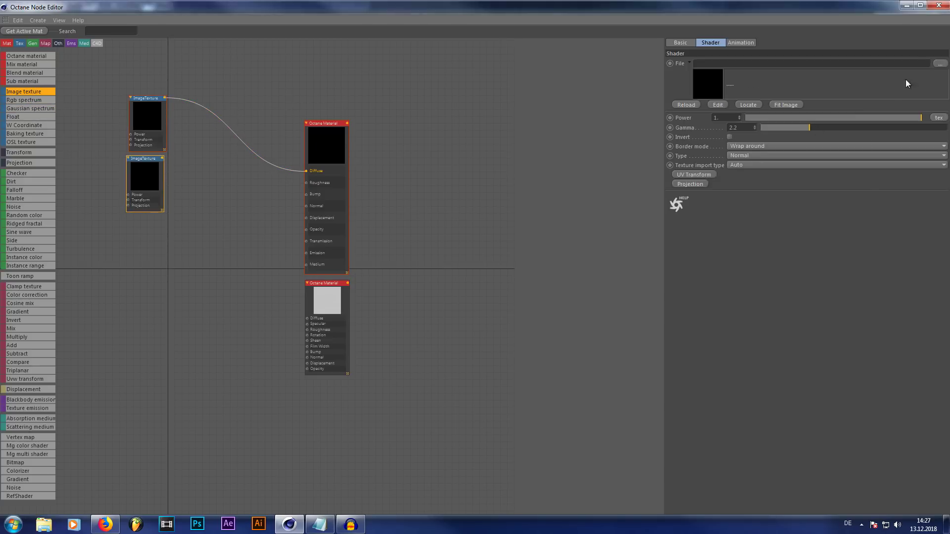
left_click(940, 63)
double_click(432, 82)
left_click(486, 296)
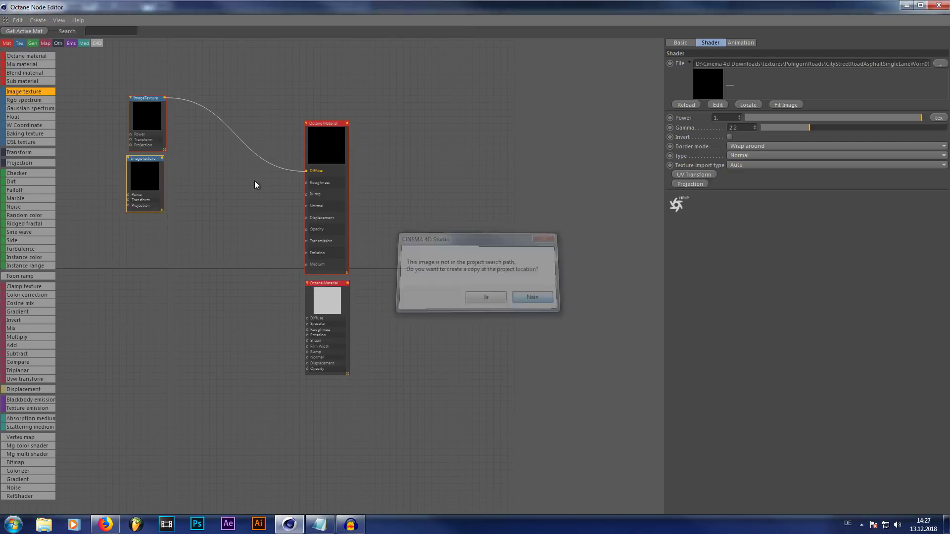
left_click_drag(162, 159, 306, 183)
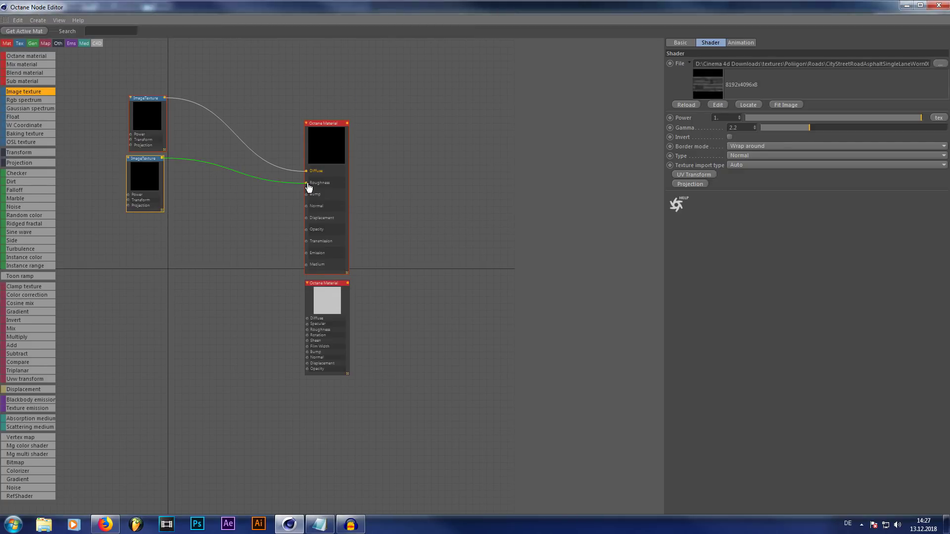
left_click_drag(153, 180, 162, 180)
- Load the asphalt normal map into a third image texture wired to Normal
left_click(148, 244)
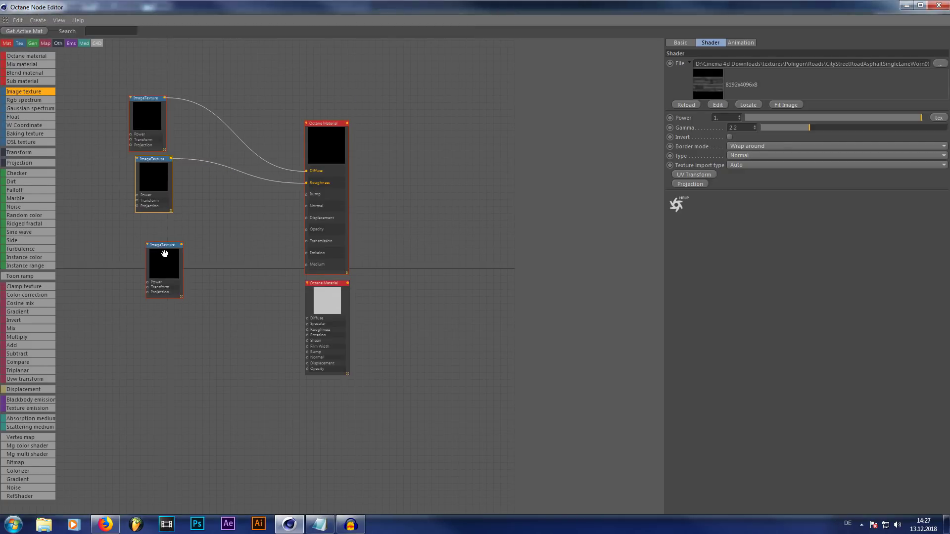
mouse_move(164, 254)
left_mouse_down()
mouse_move(152, 230)
mouse_move(306, 241)
mouse_move(306, 206)
left_mouse_up()
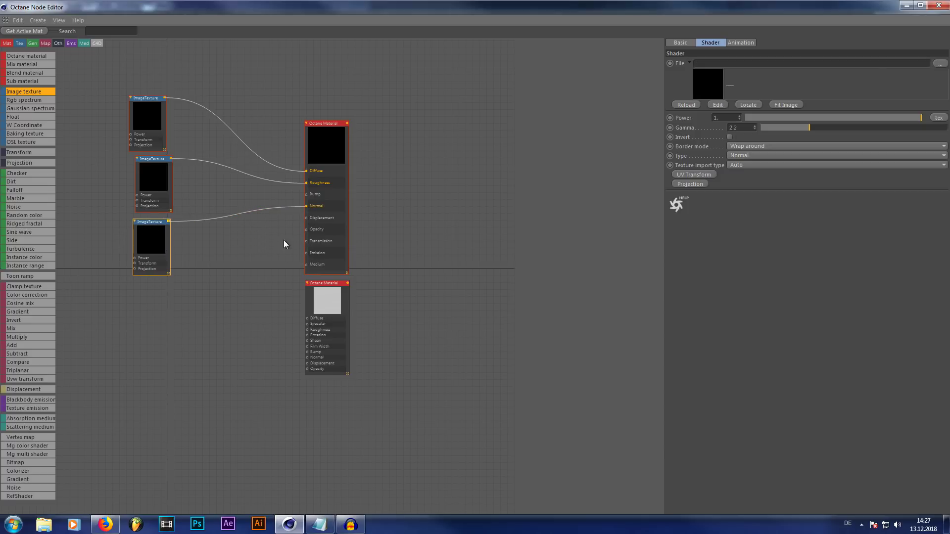
left_click(940, 63)
double_click(435, 94)
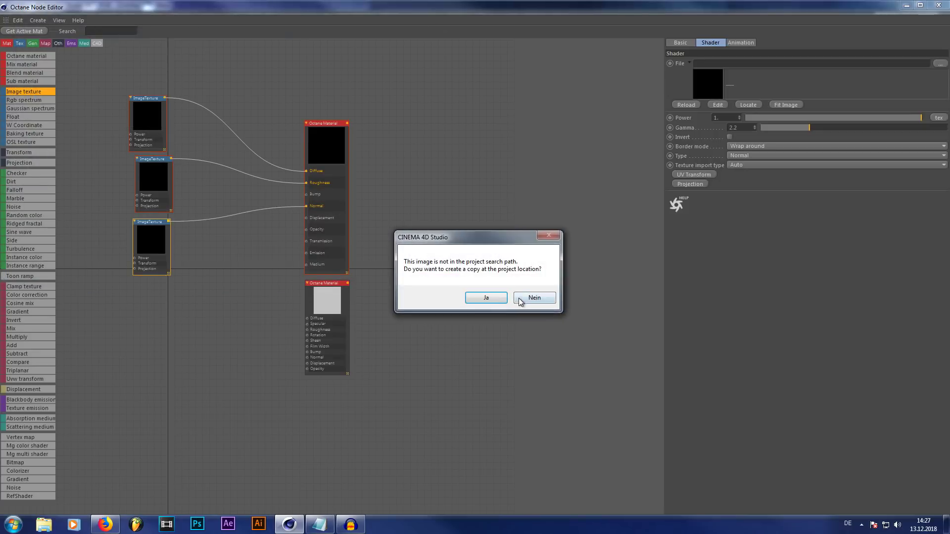
left_click(535, 297)
scroll(364, 247, "up", 2)
- Wire a new image texture into the glossy material's Diffuse
left_click(374, 247)
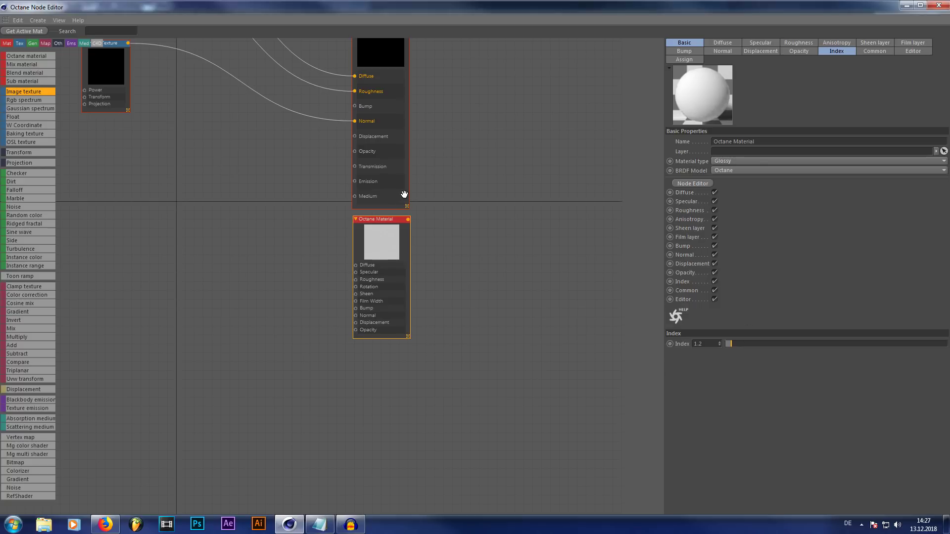
scroll(409, 149, "down", 1)
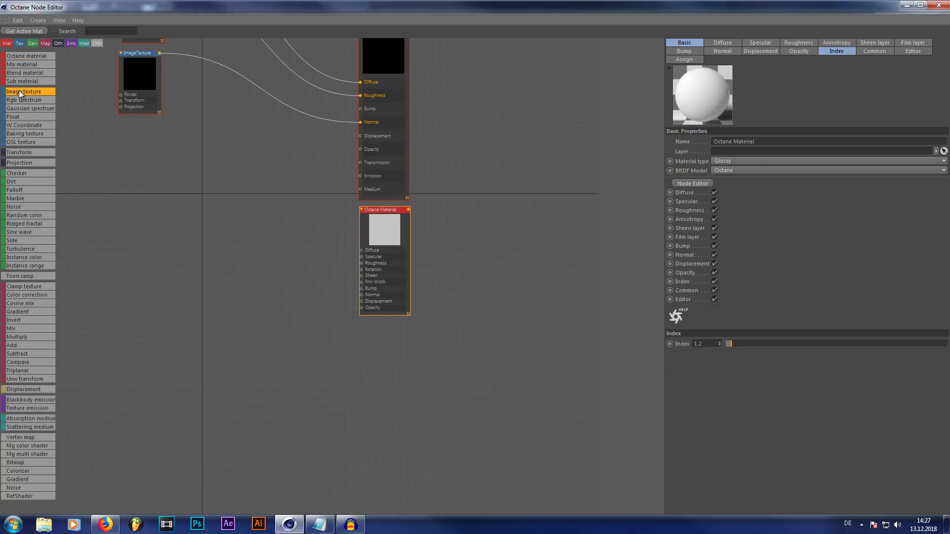
left_click_drag(23, 92, 207, 187)
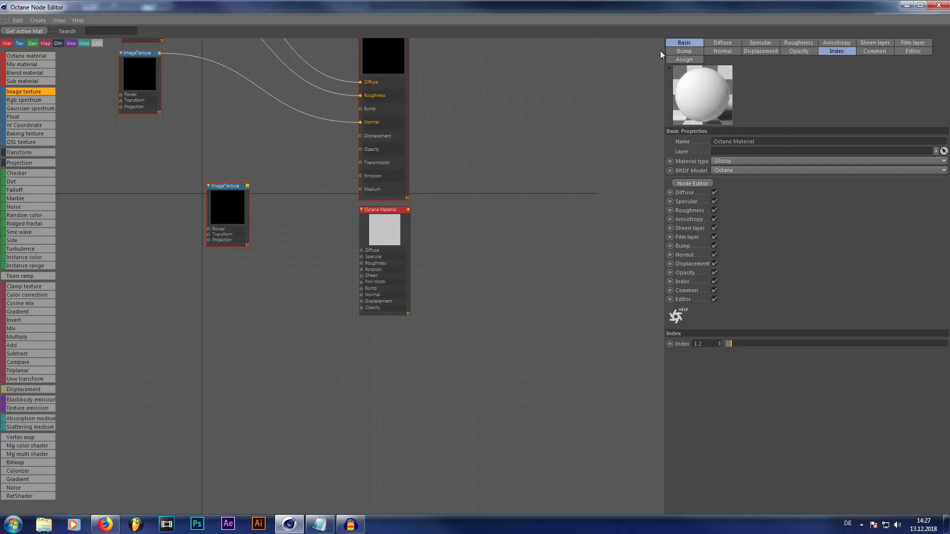
left_click(229, 208)
left_click(939, 64)
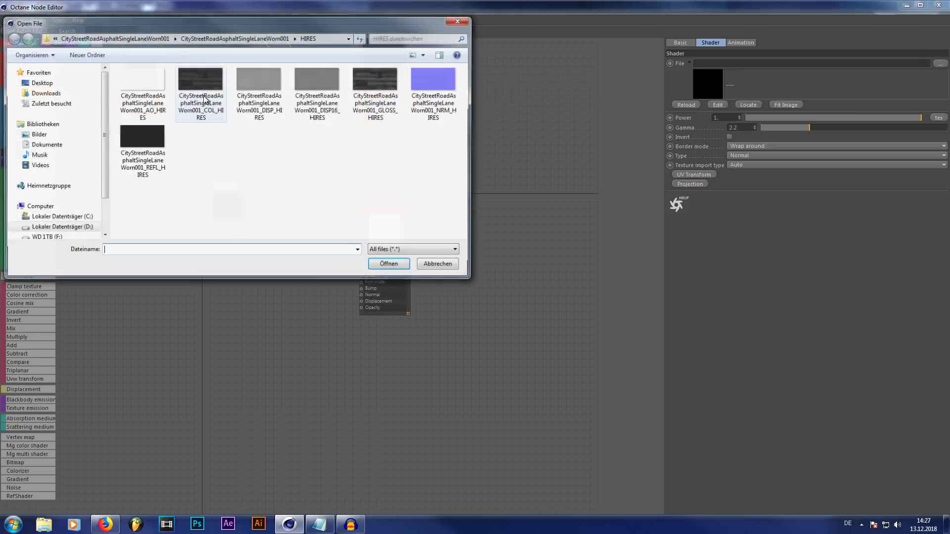
double_click(297, 163)
left_click(545, 296)
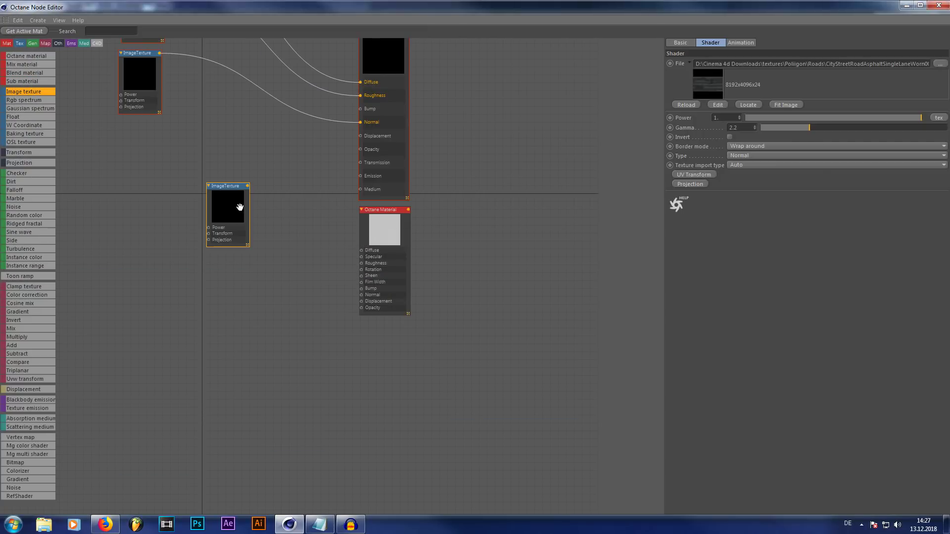
left_click_drag(247, 186, 363, 255)
left_click_drag(212, 206, 199, 174)
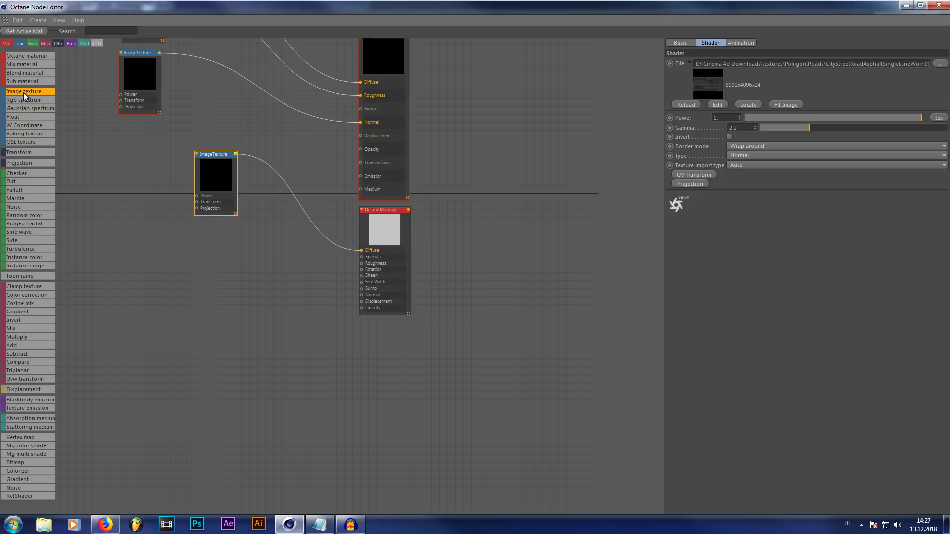
- Add another image texture with an asphalt map and set its power to 0.35
mouse_move(23, 94)
left_mouse_down()
mouse_move(210, 338)
mouse_move(160, 338)
left_mouse_up()
left_click(940, 63)
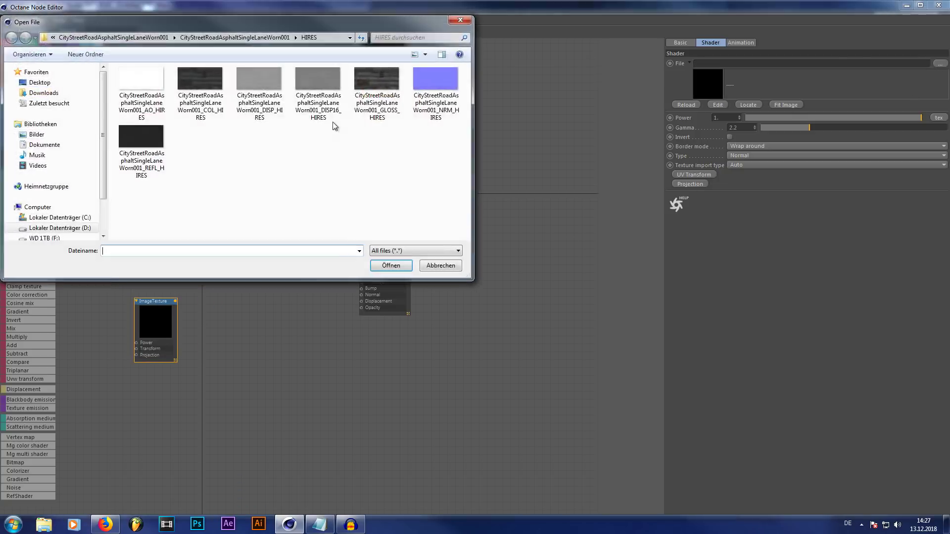
double_click(377, 84)
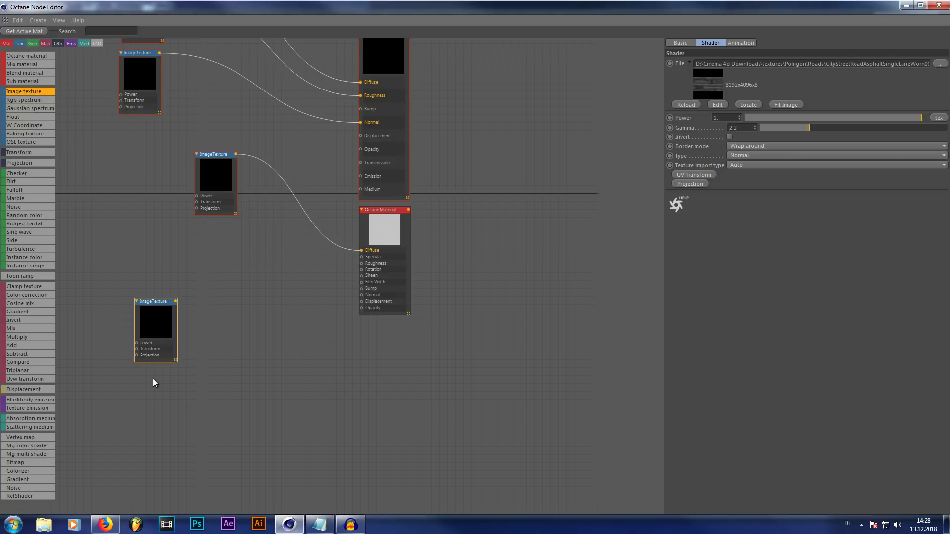
scroll(228, 346, "down", 1)
left_click(233, 335)
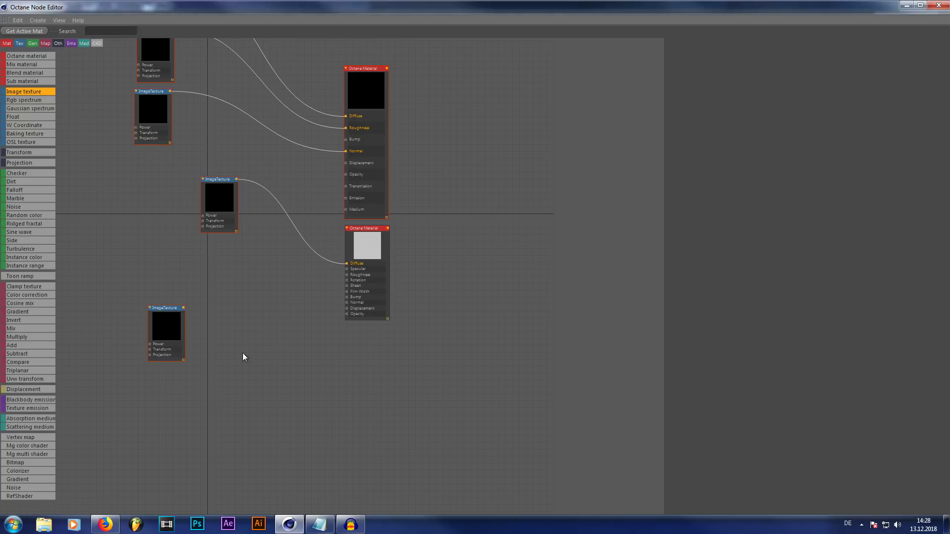
left_click(168, 322)
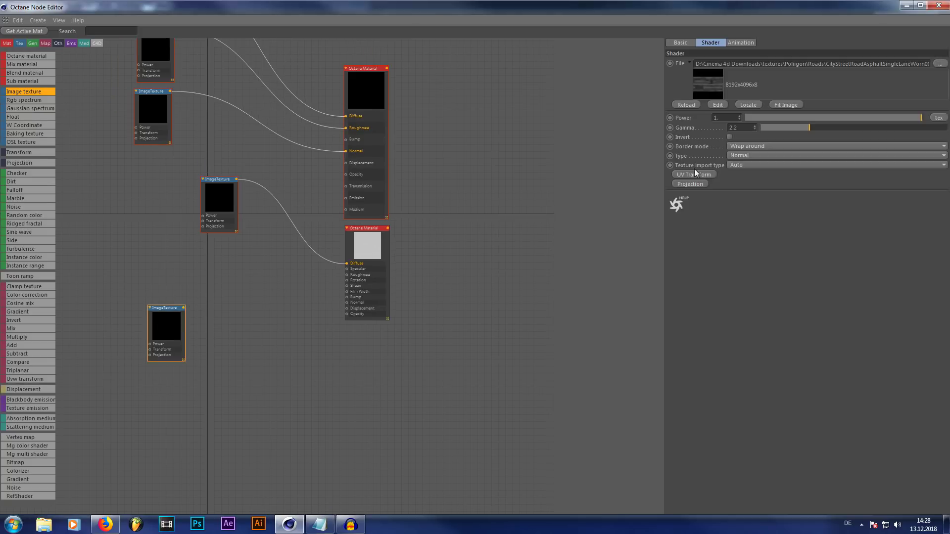
type("0,")
type("35")
key("Return")
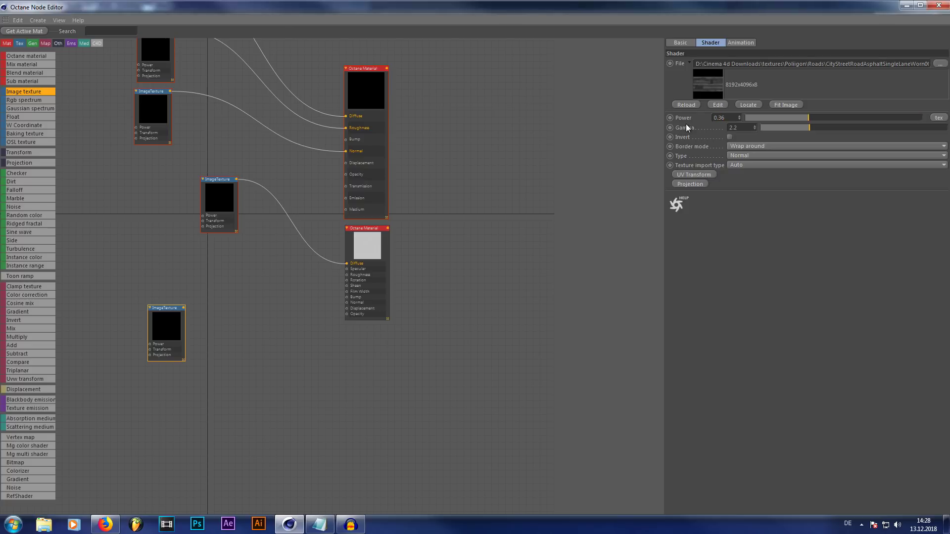
left_click(113, 302)
- Pass the asphalt map through a Color correction node with gamma 1.8
left_click_drag(33, 295, 234, 315)
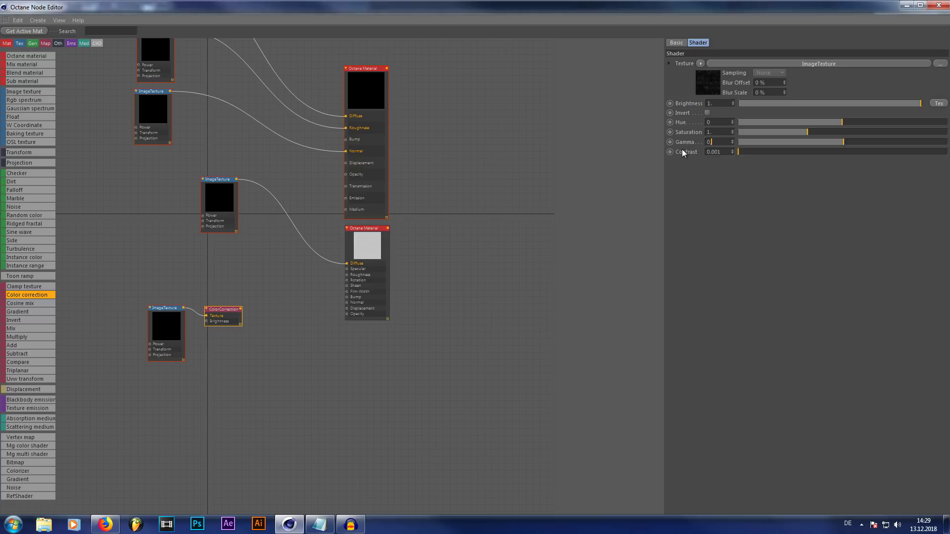
key("BackSpace")
key("BackSpace")
key("BackSpace")
type("1,8")
key("Return")
- Add a Mix texture with amount 0.03 feeding the glossy material's bump
mouse_move(18, 328)
left_mouse_down()
mouse_move(255, 294)
mouse_move(264, 310)
left_mouse_up()
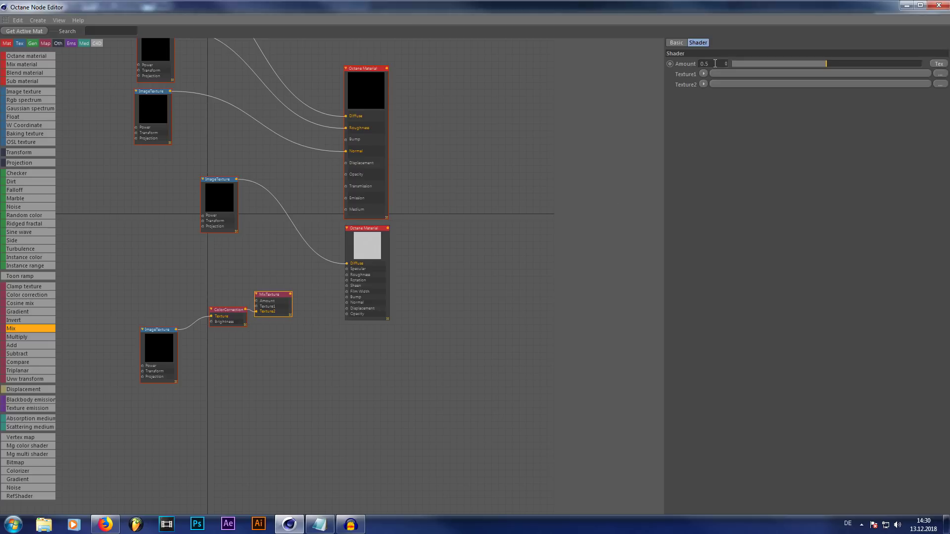
type("0.03")
key("Return")
left_click_drag(279, 297, 347, 302)
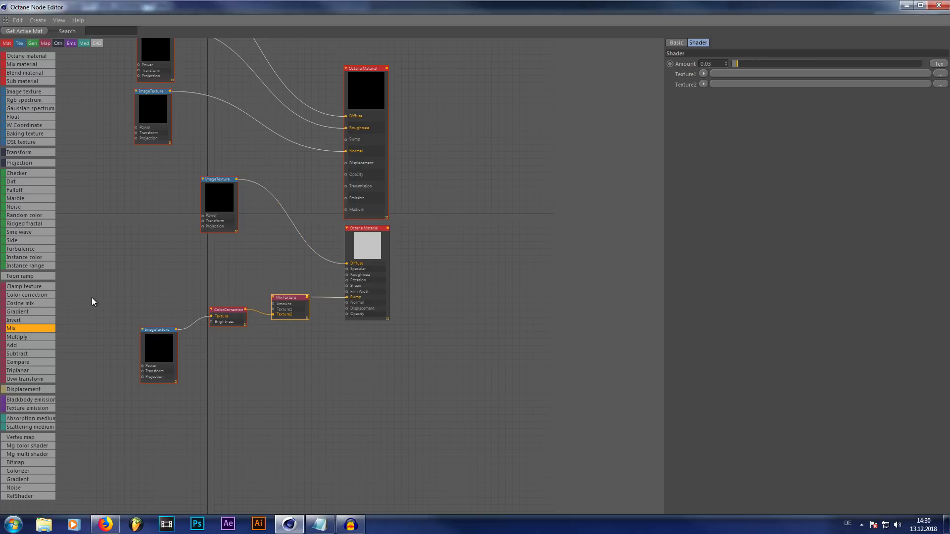
- Add a new Image texture node beside the MixTexture and browse to the Desktop
scroll(213, 393, "down", 1)
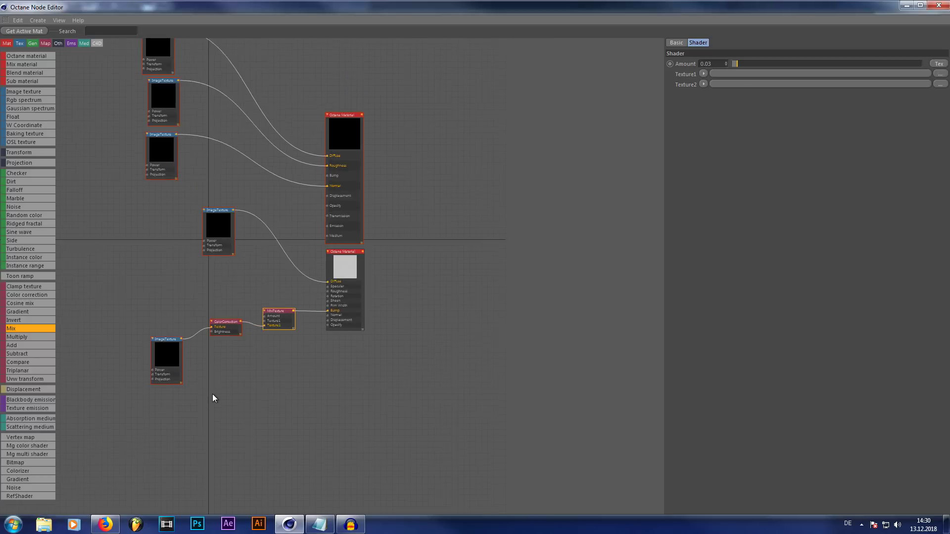
scroll(213, 394, "down", 1)
scroll(155, 277, "up", 2)
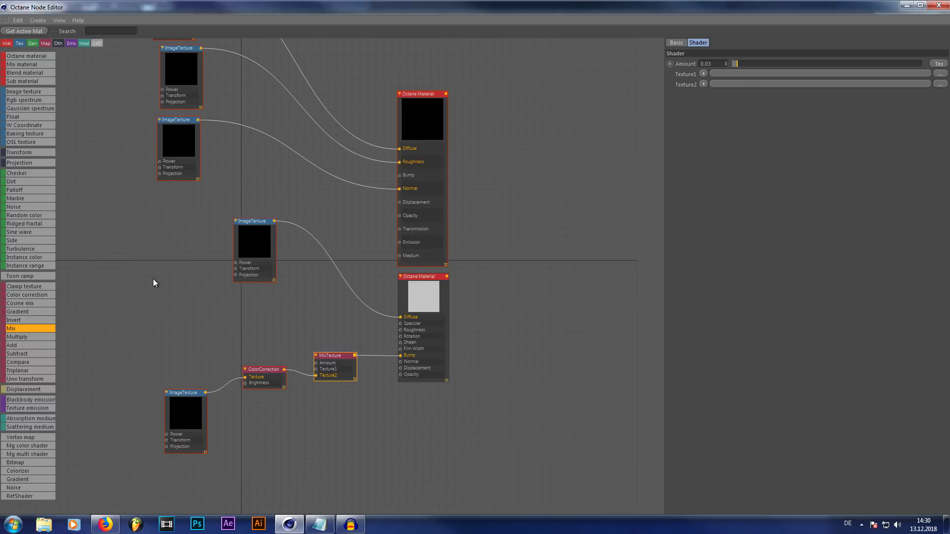
left_click(87, 263)
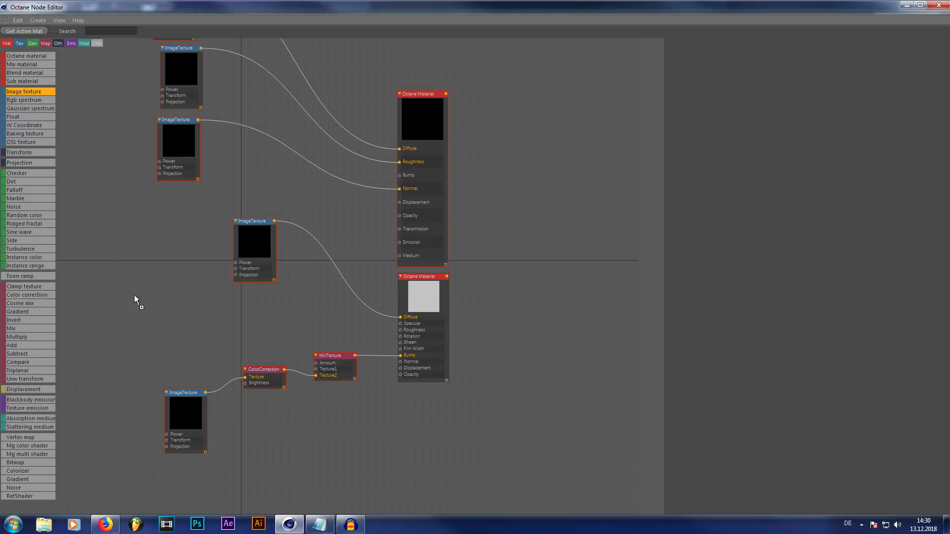
left_click_drag(134, 299, 180, 322)
left_click(938, 65)
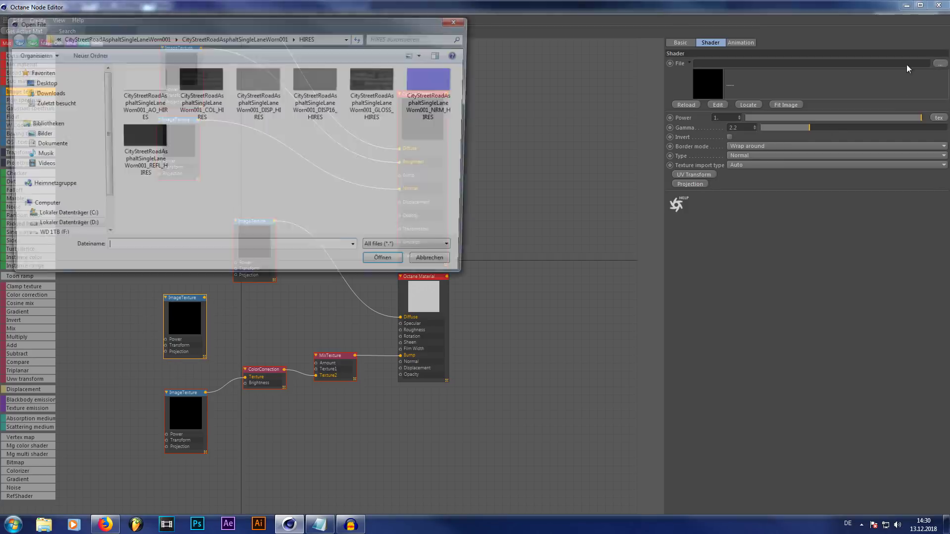
left_click(39, 82)
- Load Puddle.png without copying it and connect it to MixTexture Texture1
scroll(407, 179, "down", 10)
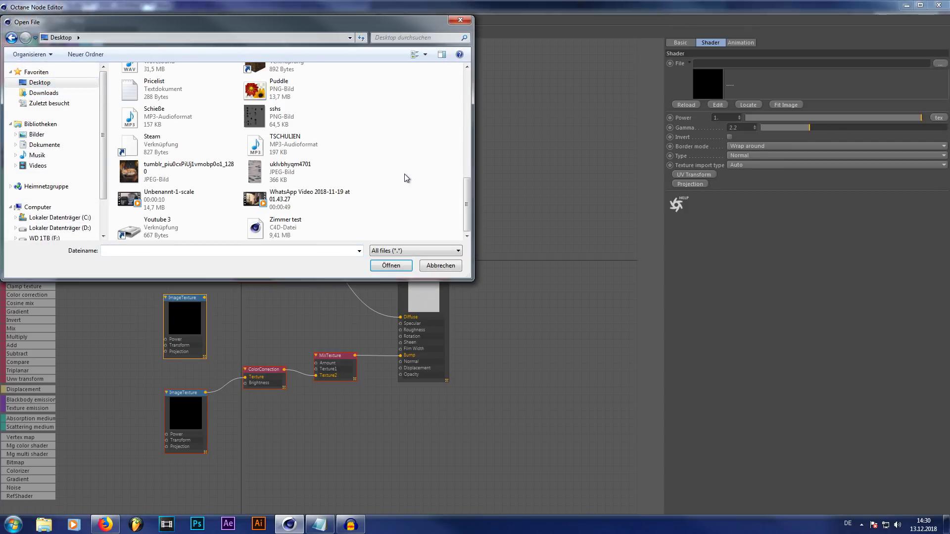
scroll(371, 156, "up", 2)
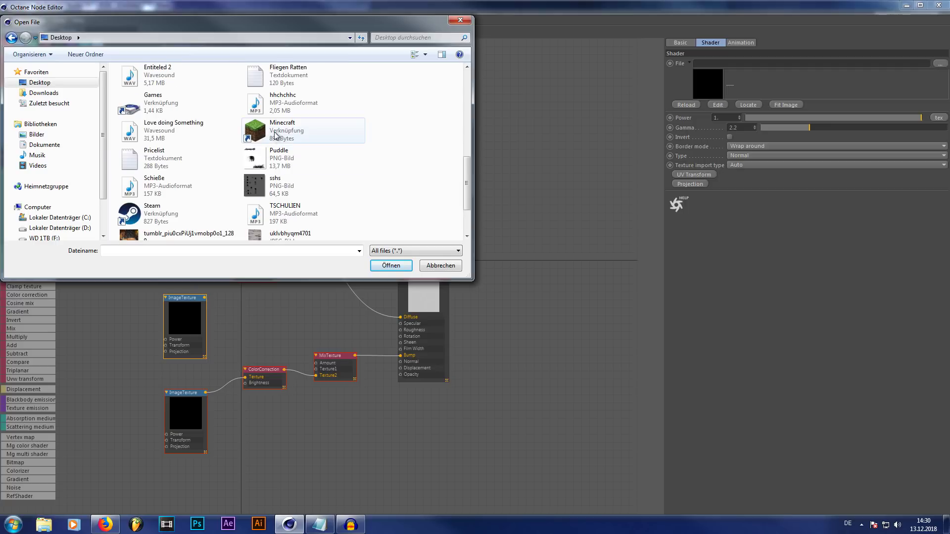
scroll(373, 163, "down", 2)
double_click(269, 92)
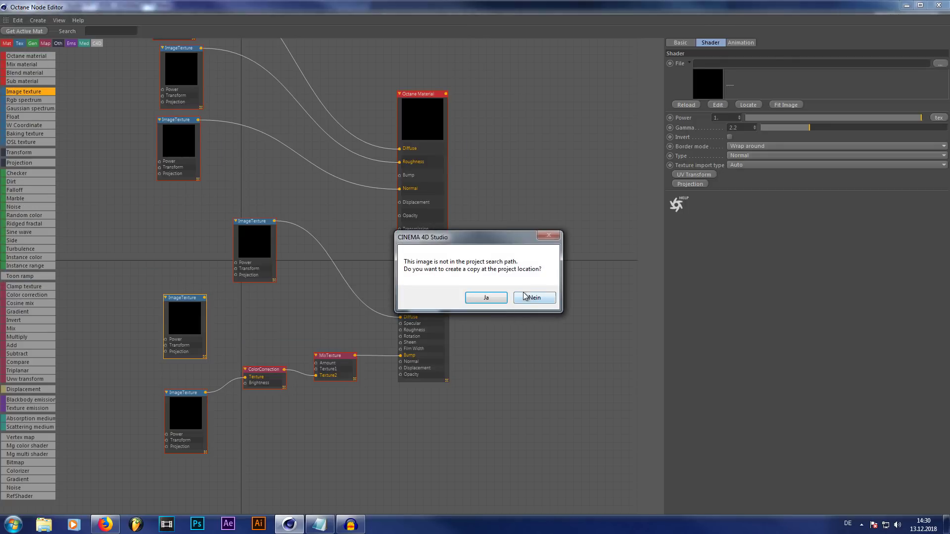
left_click(525, 296)
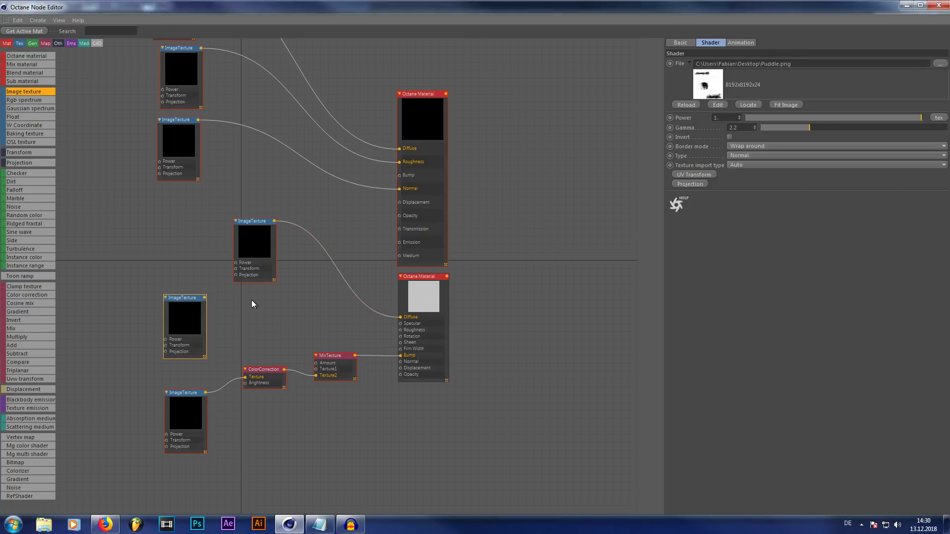
left_click_drag(205, 298, 316, 370)
left_click_drag(198, 317, 195, 336)
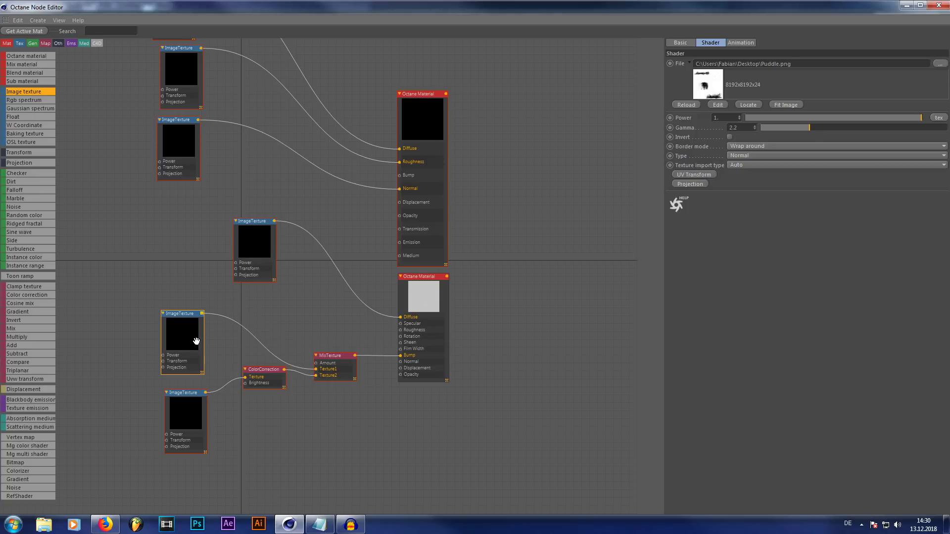
- Add a second Puddle.png image texture at the top of the graph with gamma 0.7
scroll(158, 297, "down", 3)
left_click_drag(17, 93, 259, 148)
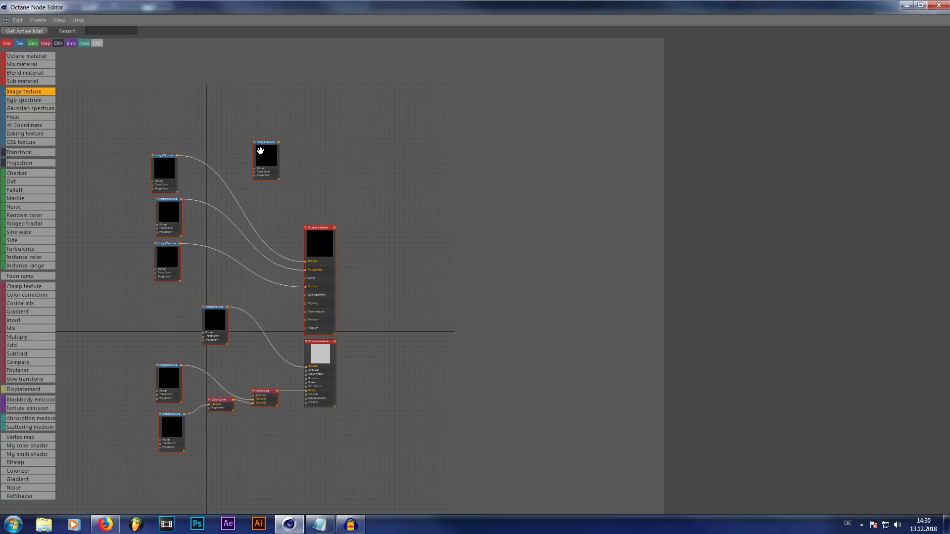
left_click(941, 66)
scroll(368, 133, "down", 5)
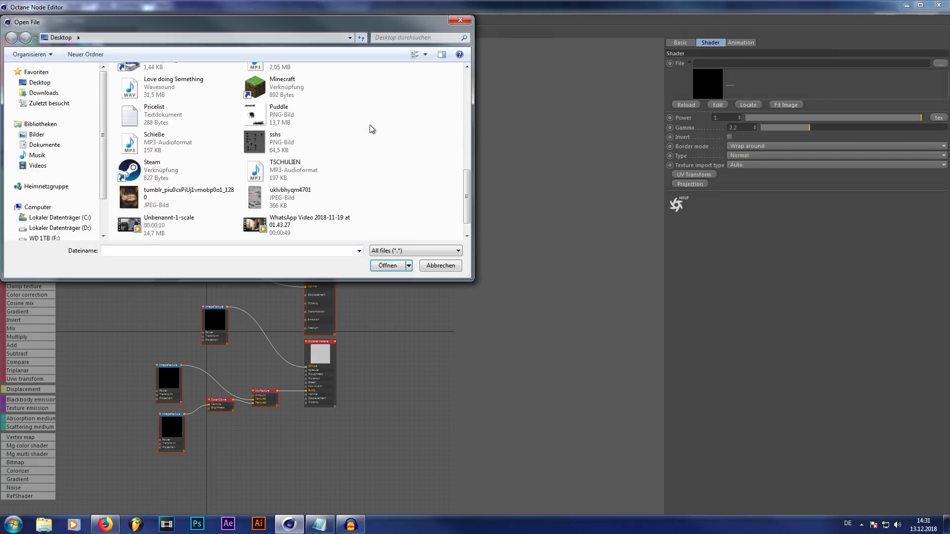
double_click(286, 122)
left_click(530, 297)
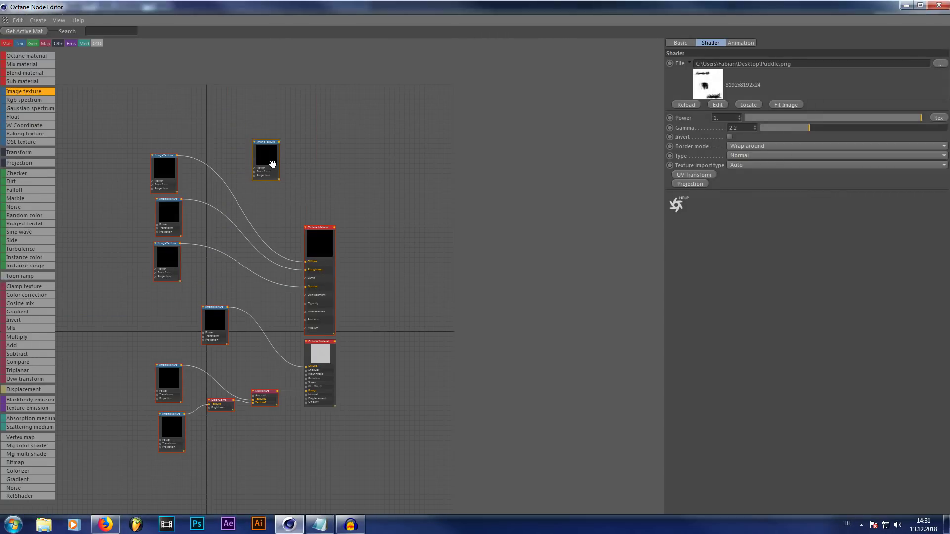
mouse_move(271, 161)
left_mouse_down()
mouse_move(273, 126)
mouse_move(248, 149)
left_mouse_up()
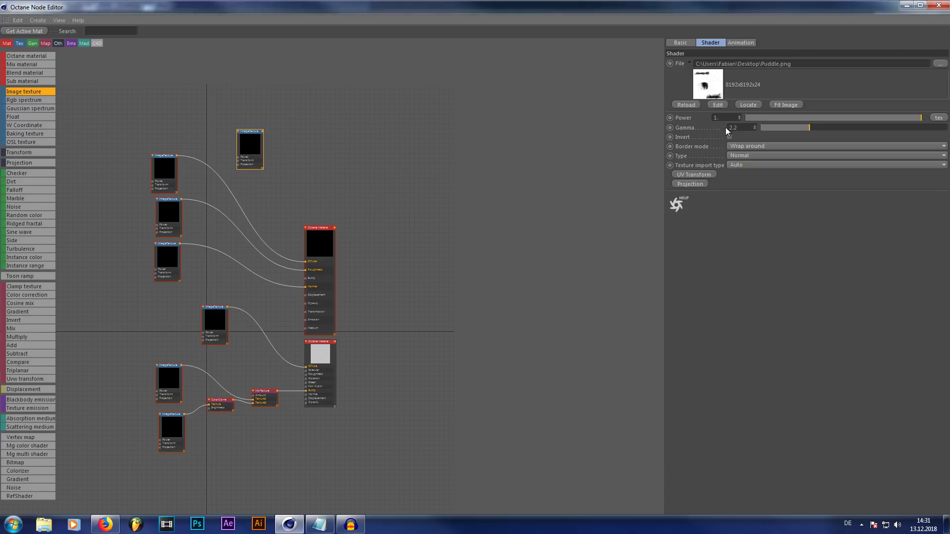
type("0.7")
key("Return")
- Set the lower Puddle image node's gamma to 7.2
left_click_drag(170, 383, 172, 378)
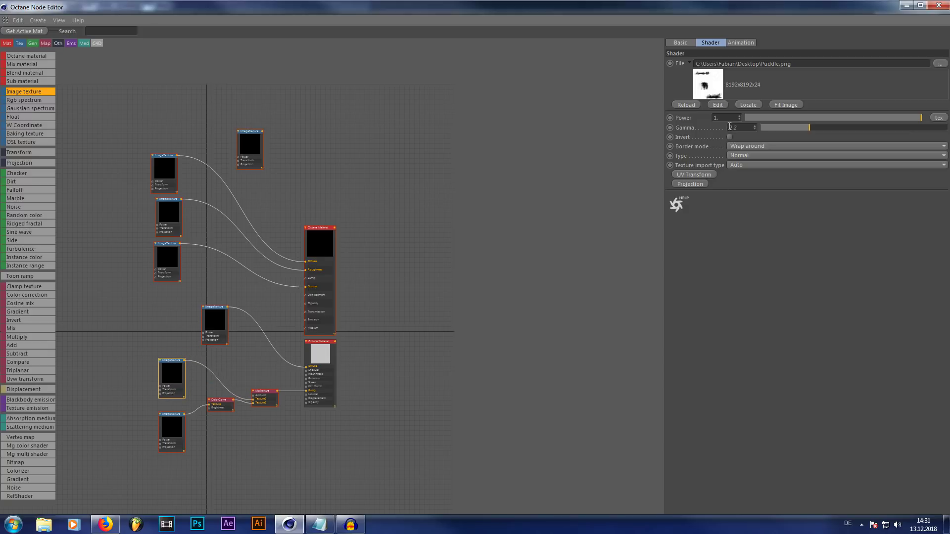
type("7,2")
key("Return")
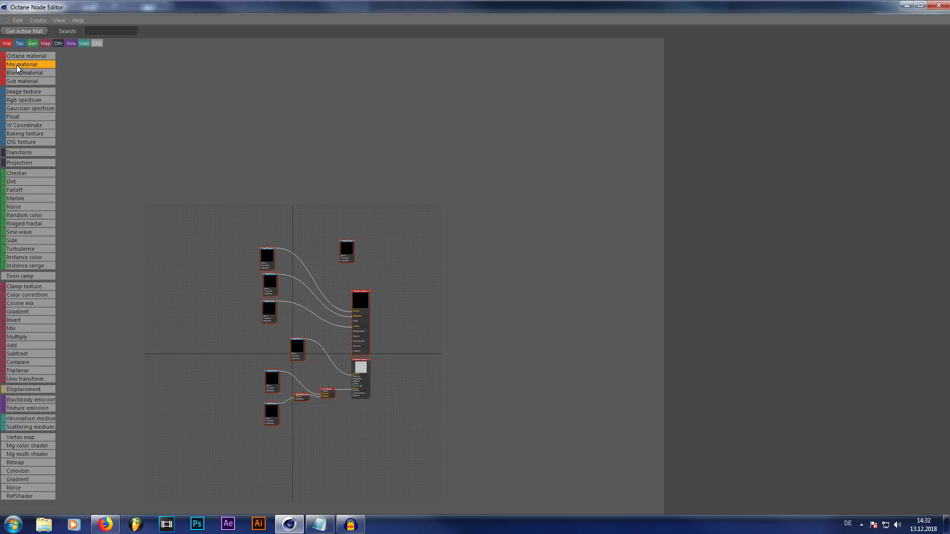
- Add a Mix material with dry asphalt as Material1, wet glossy as Material2, and top Puddle as Amount
left_click_drag(393, 295, 391, 292)
scroll(382, 346, "up", 2)
scroll(381, 346, "up", 3)
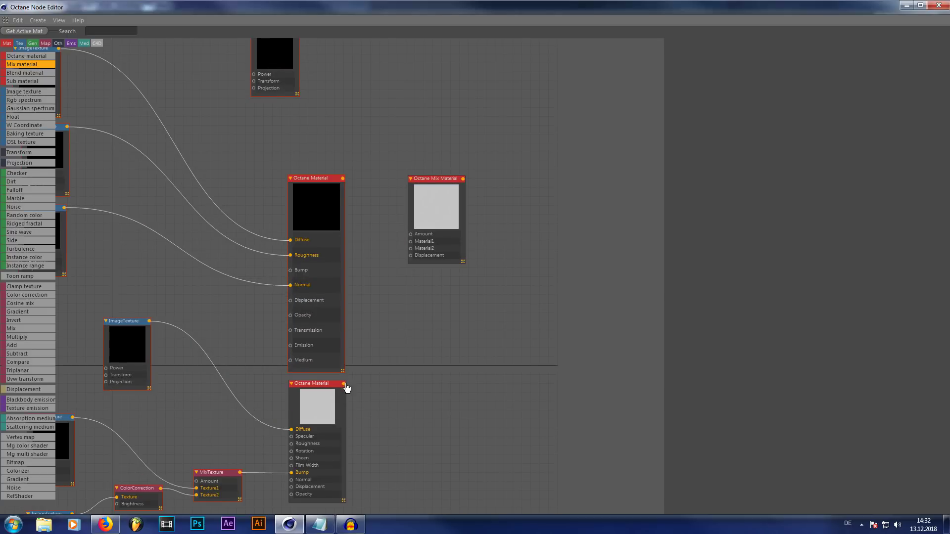
left_click_drag(344, 383, 411, 248)
left_click_drag(343, 179, 411, 241)
scroll(381, 277, "down", 1)
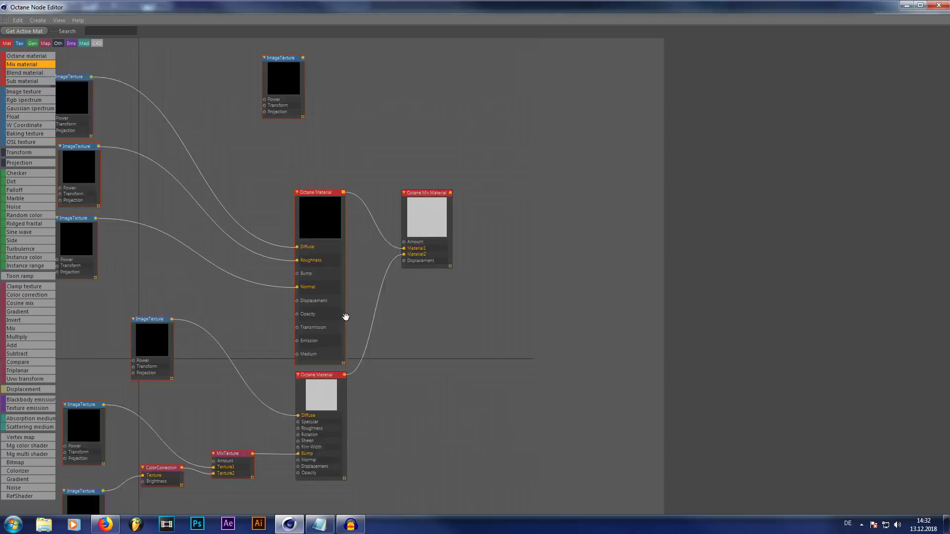
left_click_drag(295, 79, 408, 258)
scroll(412, 292, "down", 2)
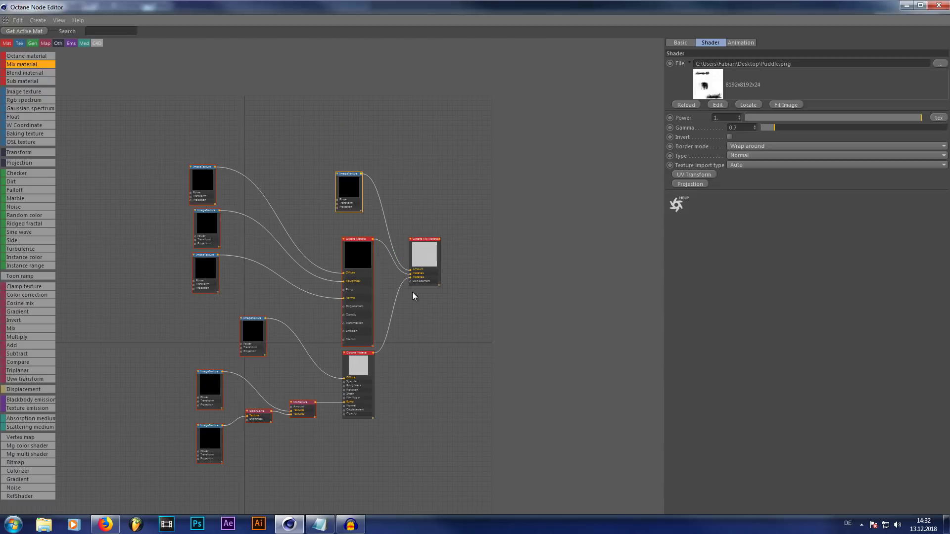
scroll(583, 227, "up", 2)
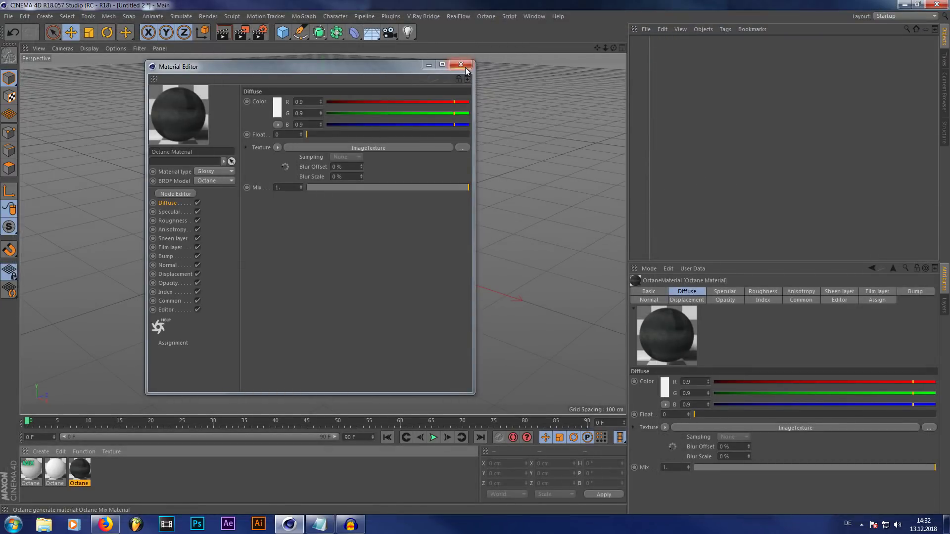
- Close the Node Editor and orbit the Live Viewer render to inspect the puddled asphalt plane
left_click(465, 66)
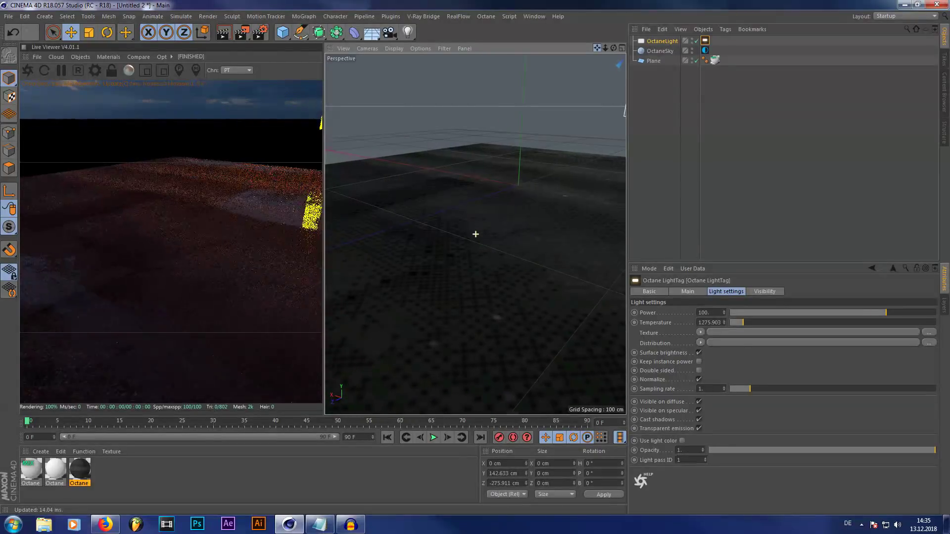
left_click_drag(598, 48, 598, 46)
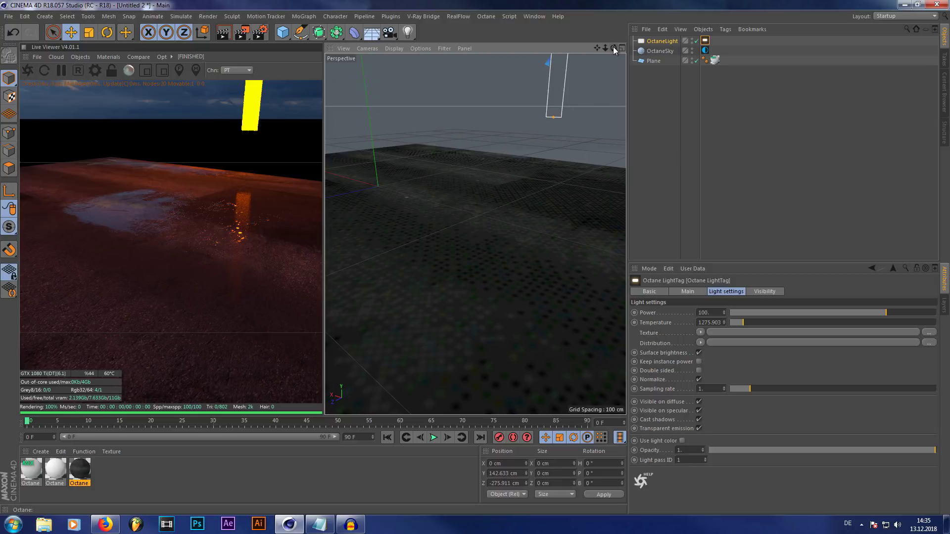
left_click_drag(616, 49, 254, 266)
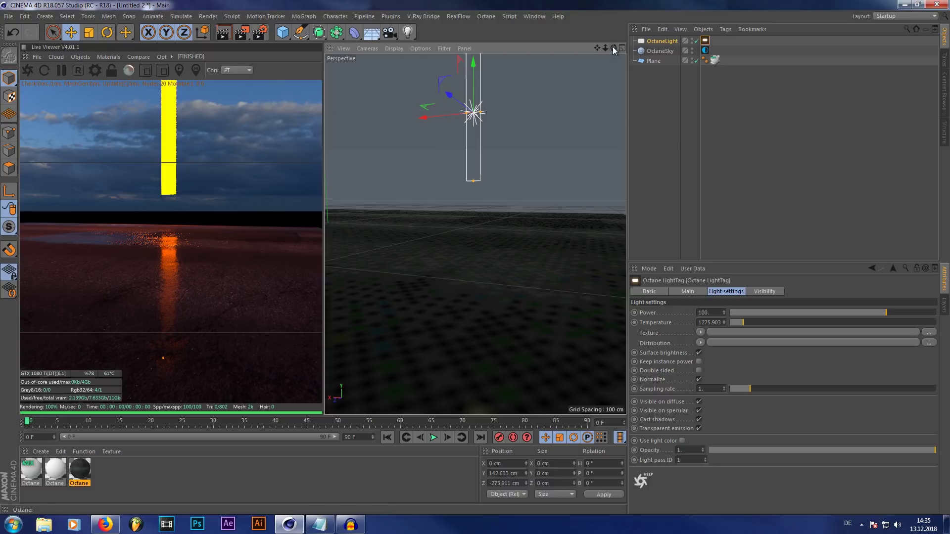
mouse_move(613, 48)
left_mouse_down()
mouse_move(616, 79)
mouse_move(614, 50)
left_mouse_up()
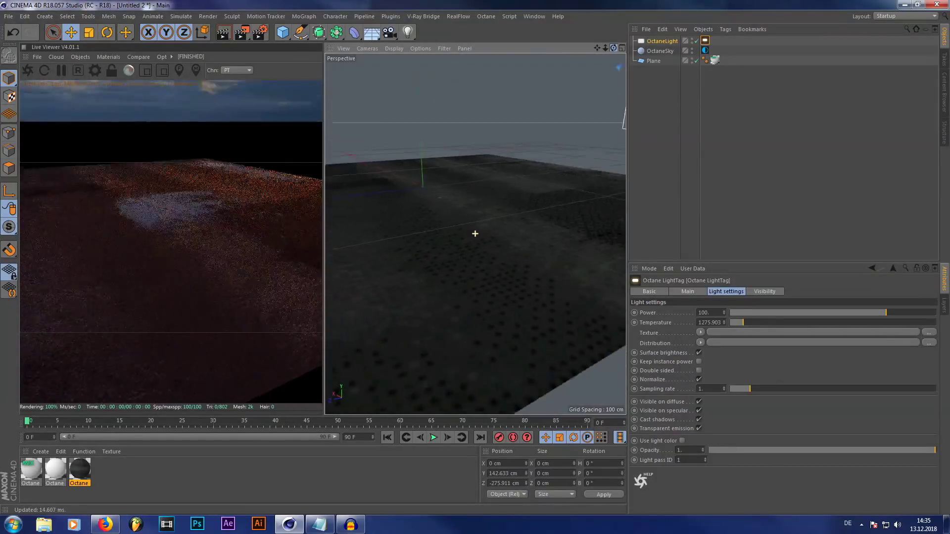